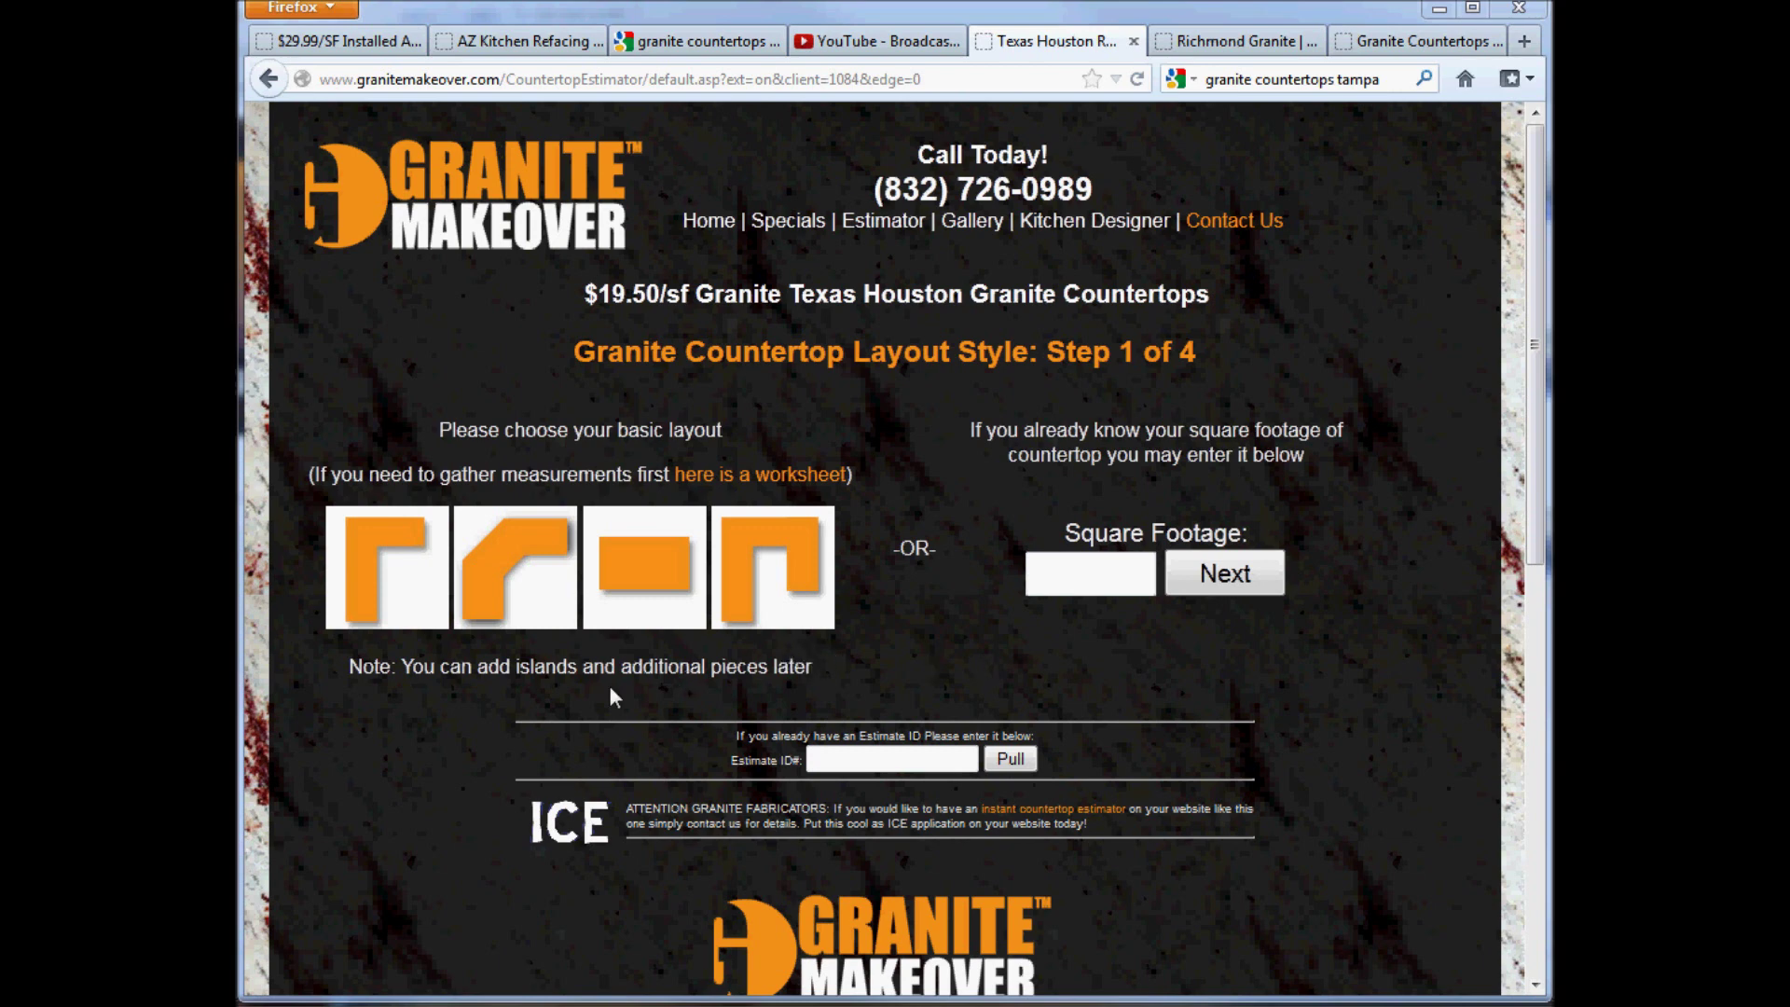
Step: Open the L-shaped countertop layout, look over its side measurement and backsplash options, and return to the layout choice
click(413, 601)
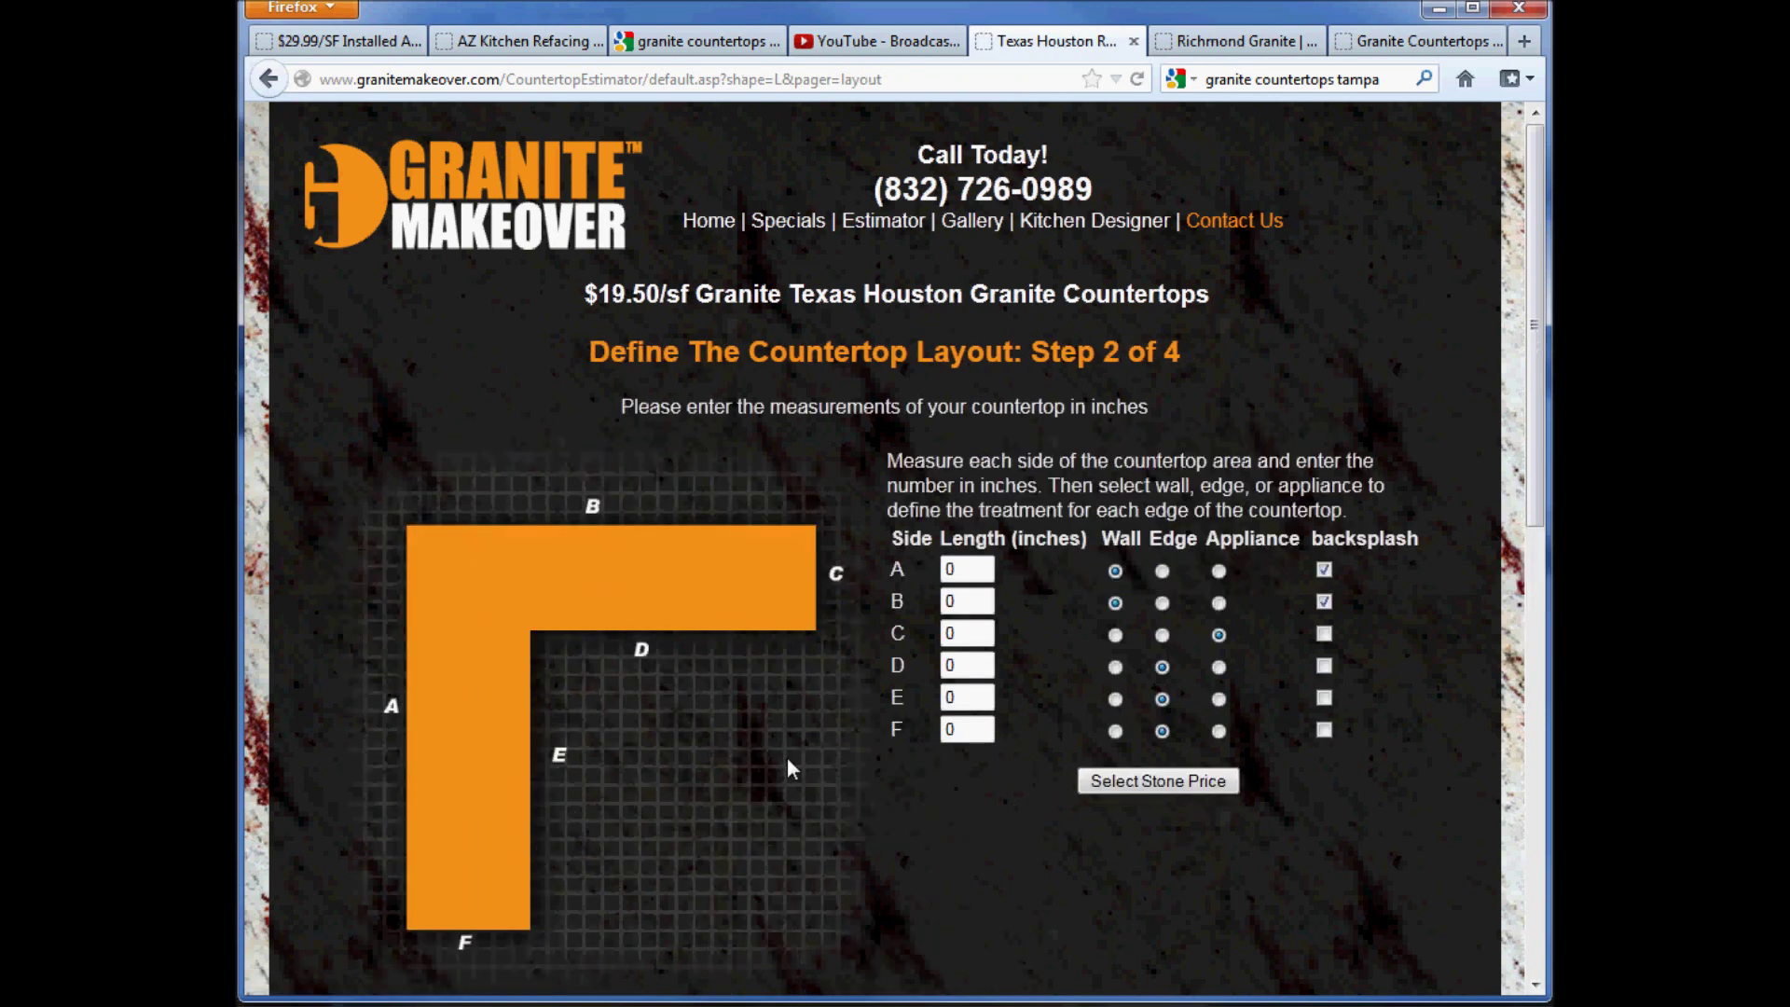
double_click(958, 570)
click(1324, 569)
click(268, 79)
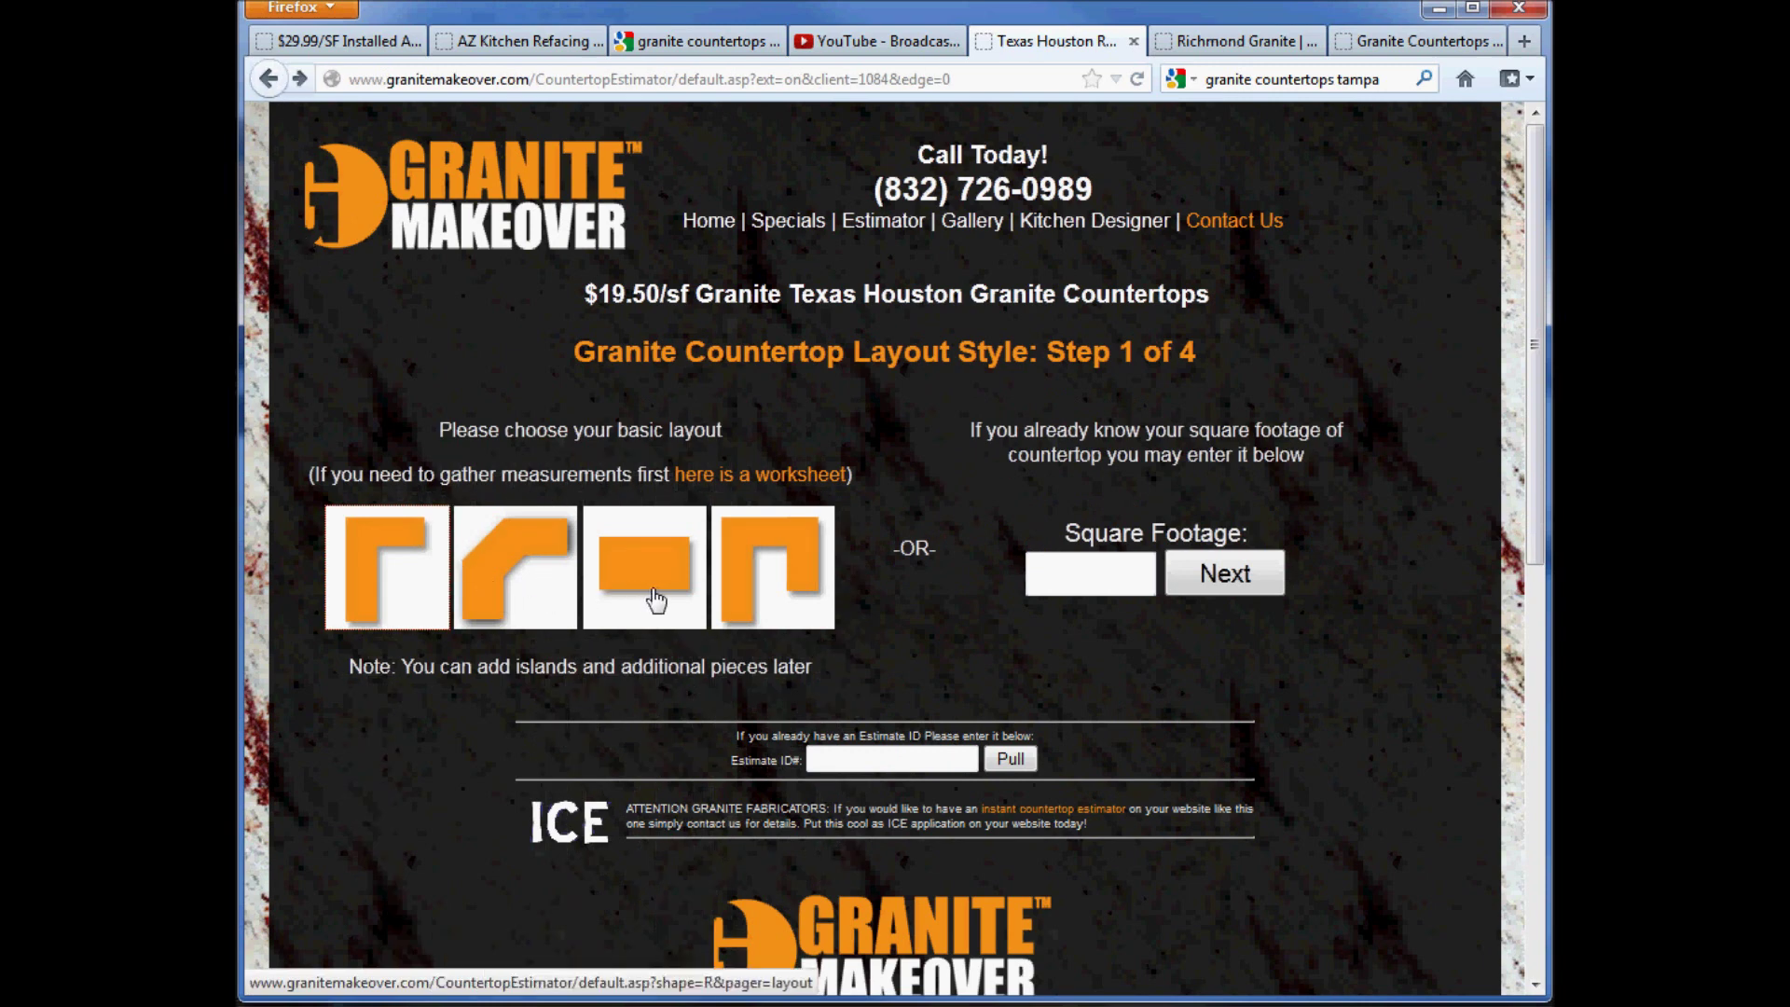
Step: Enter 35 as the countertop's square footage and continue to the stone selection options
click(1085, 575)
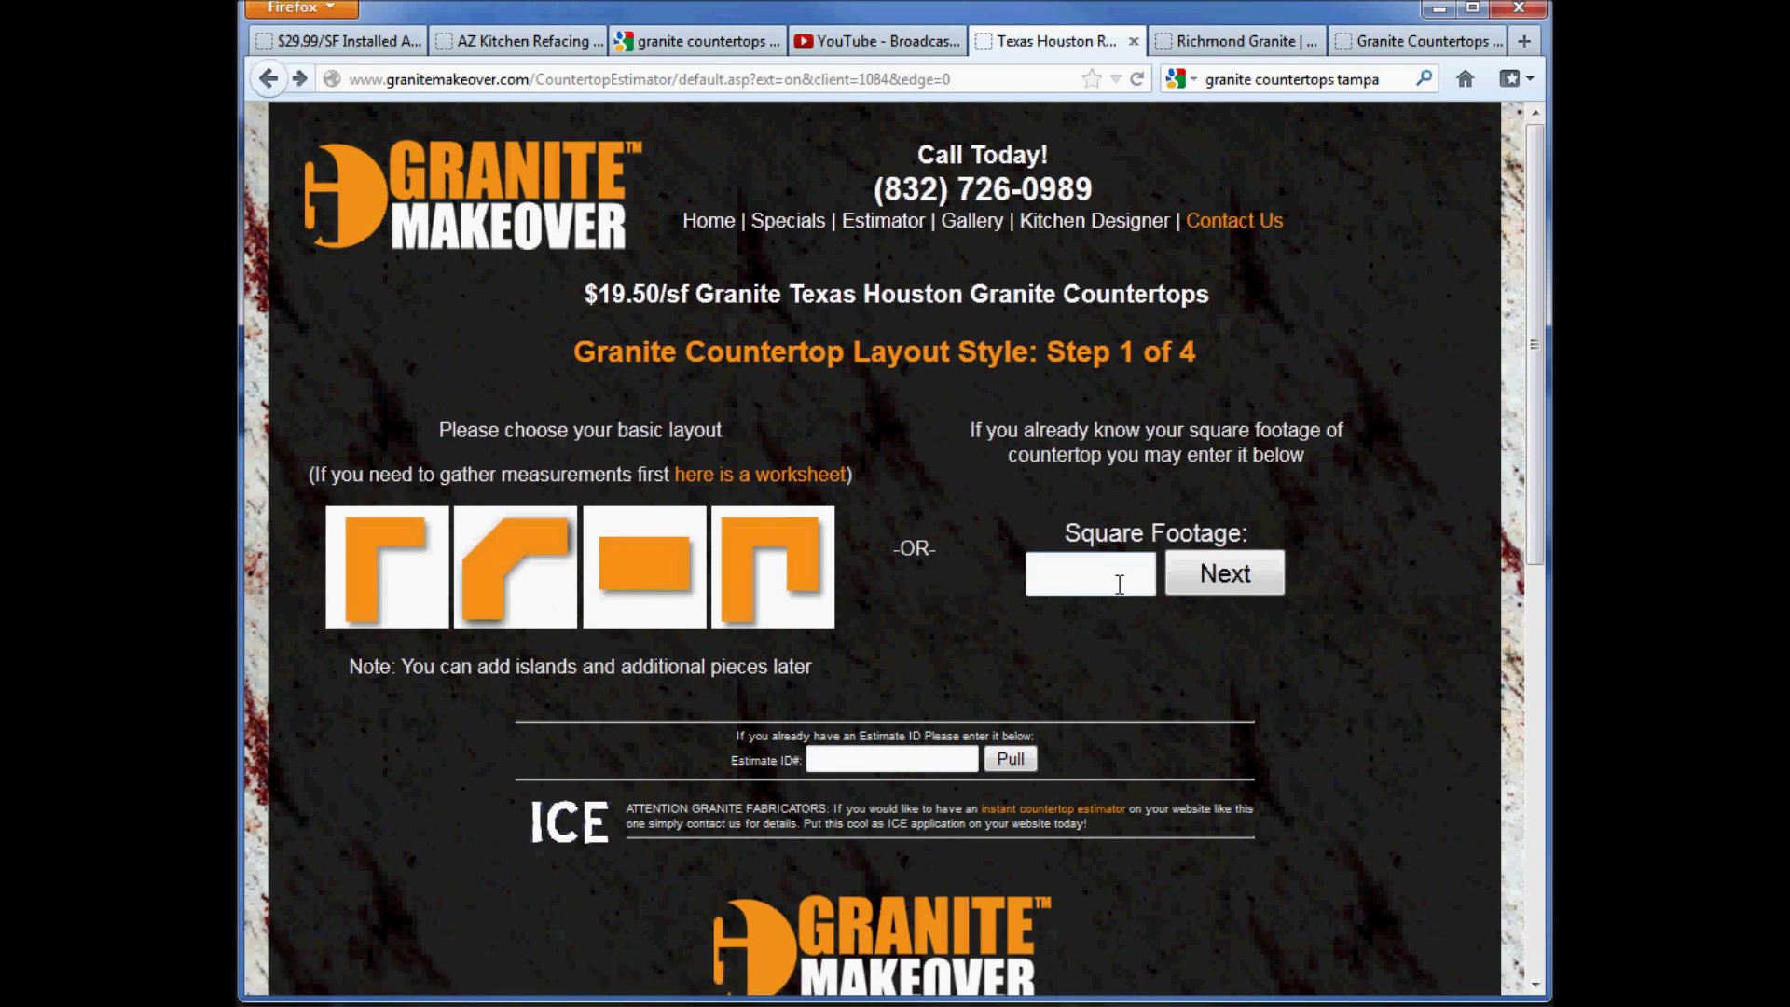
click(1040, 587)
text(35)
click(1220, 573)
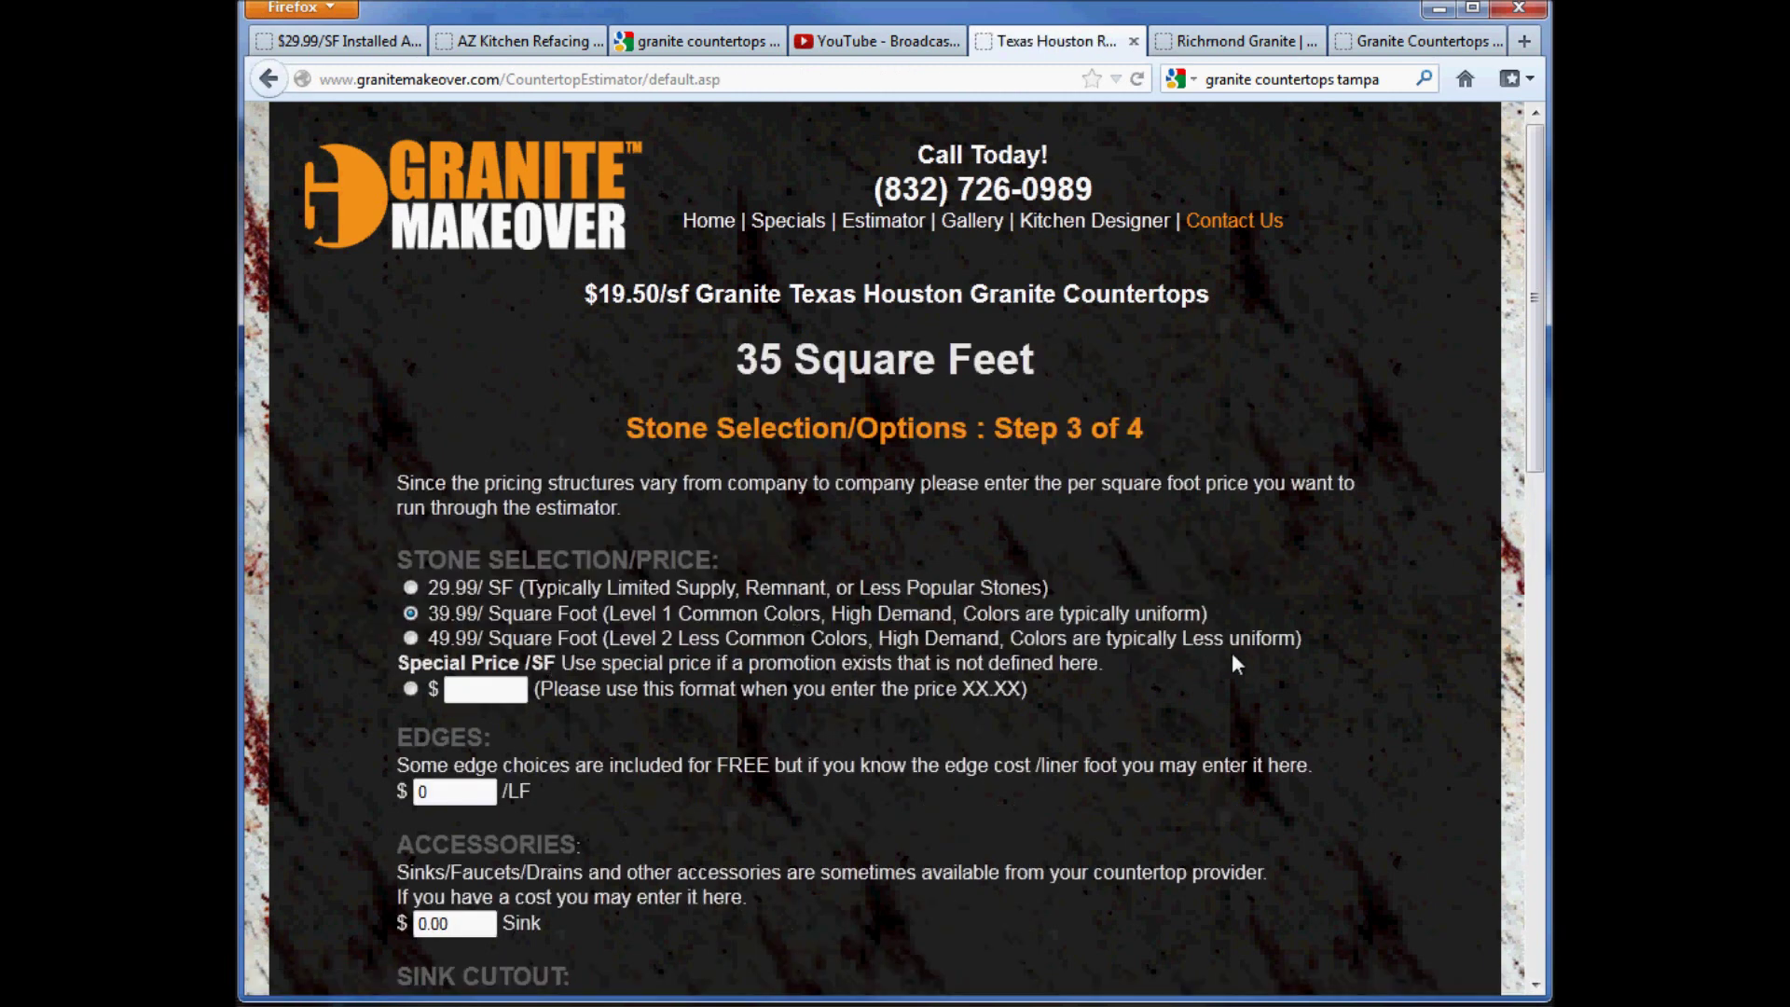
Step: Examine the stone price levels, edge cost, sink accessory, sink cutout, tax rate and special price options
drag(1305, 643, 421, 596)
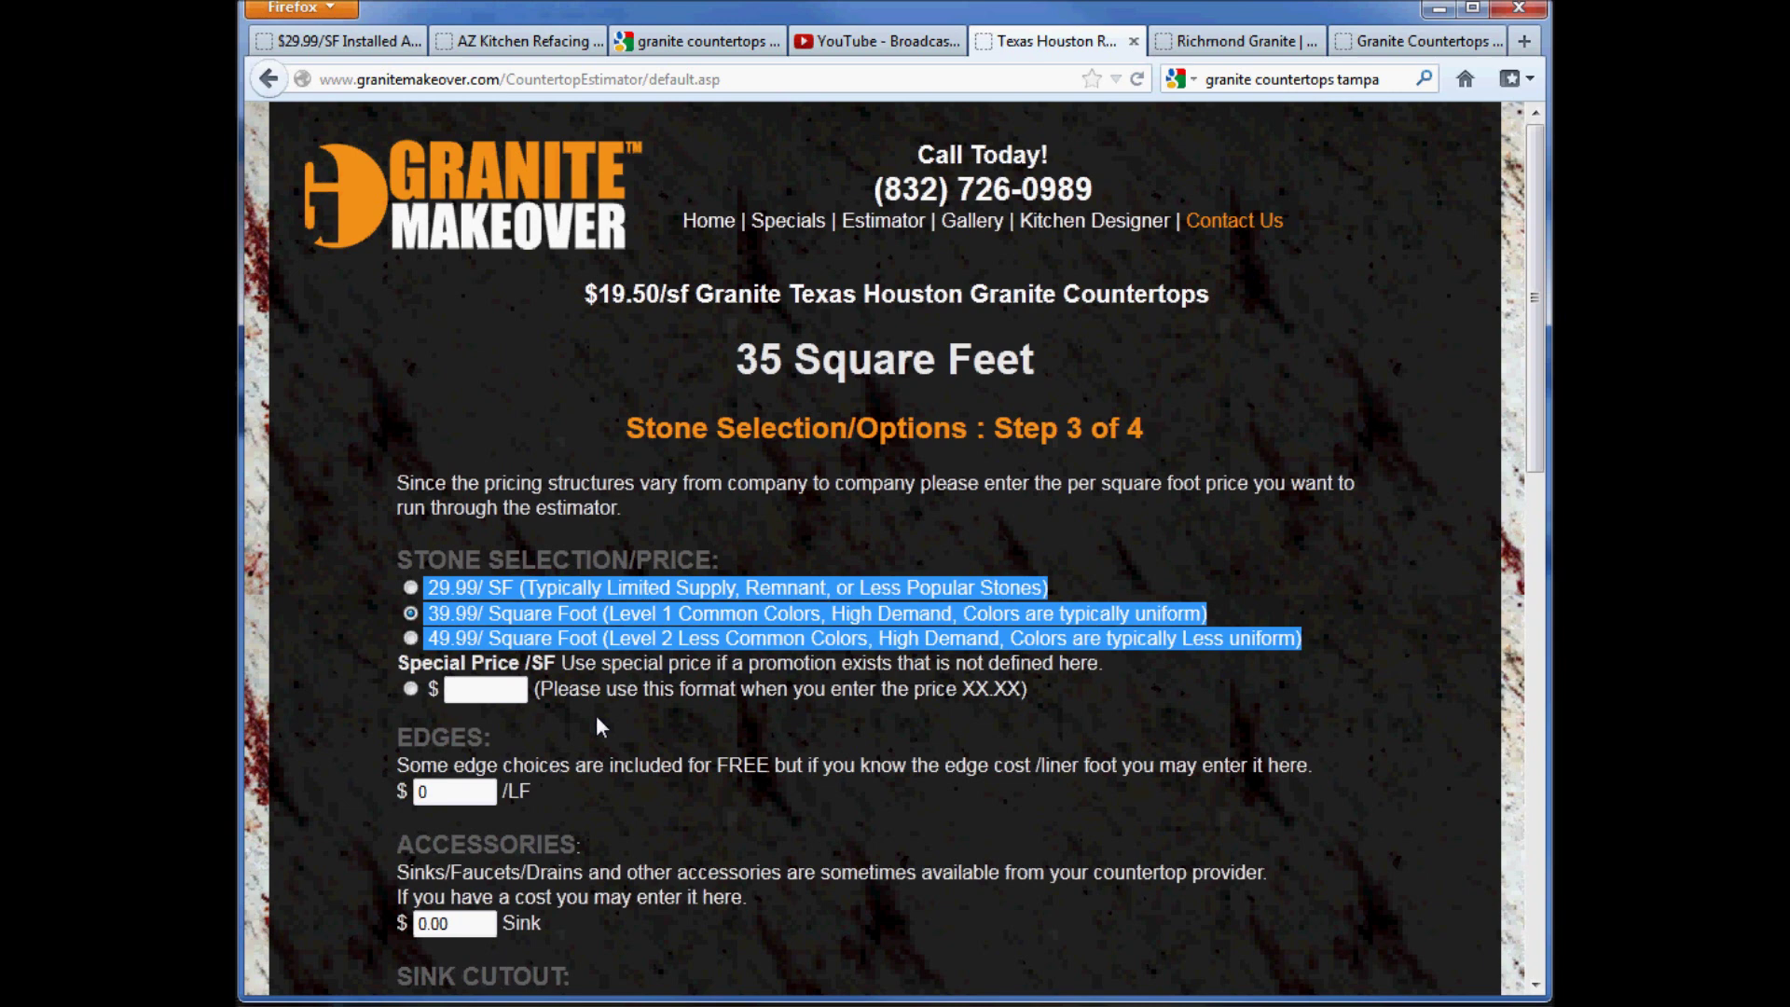
click(371, 756)
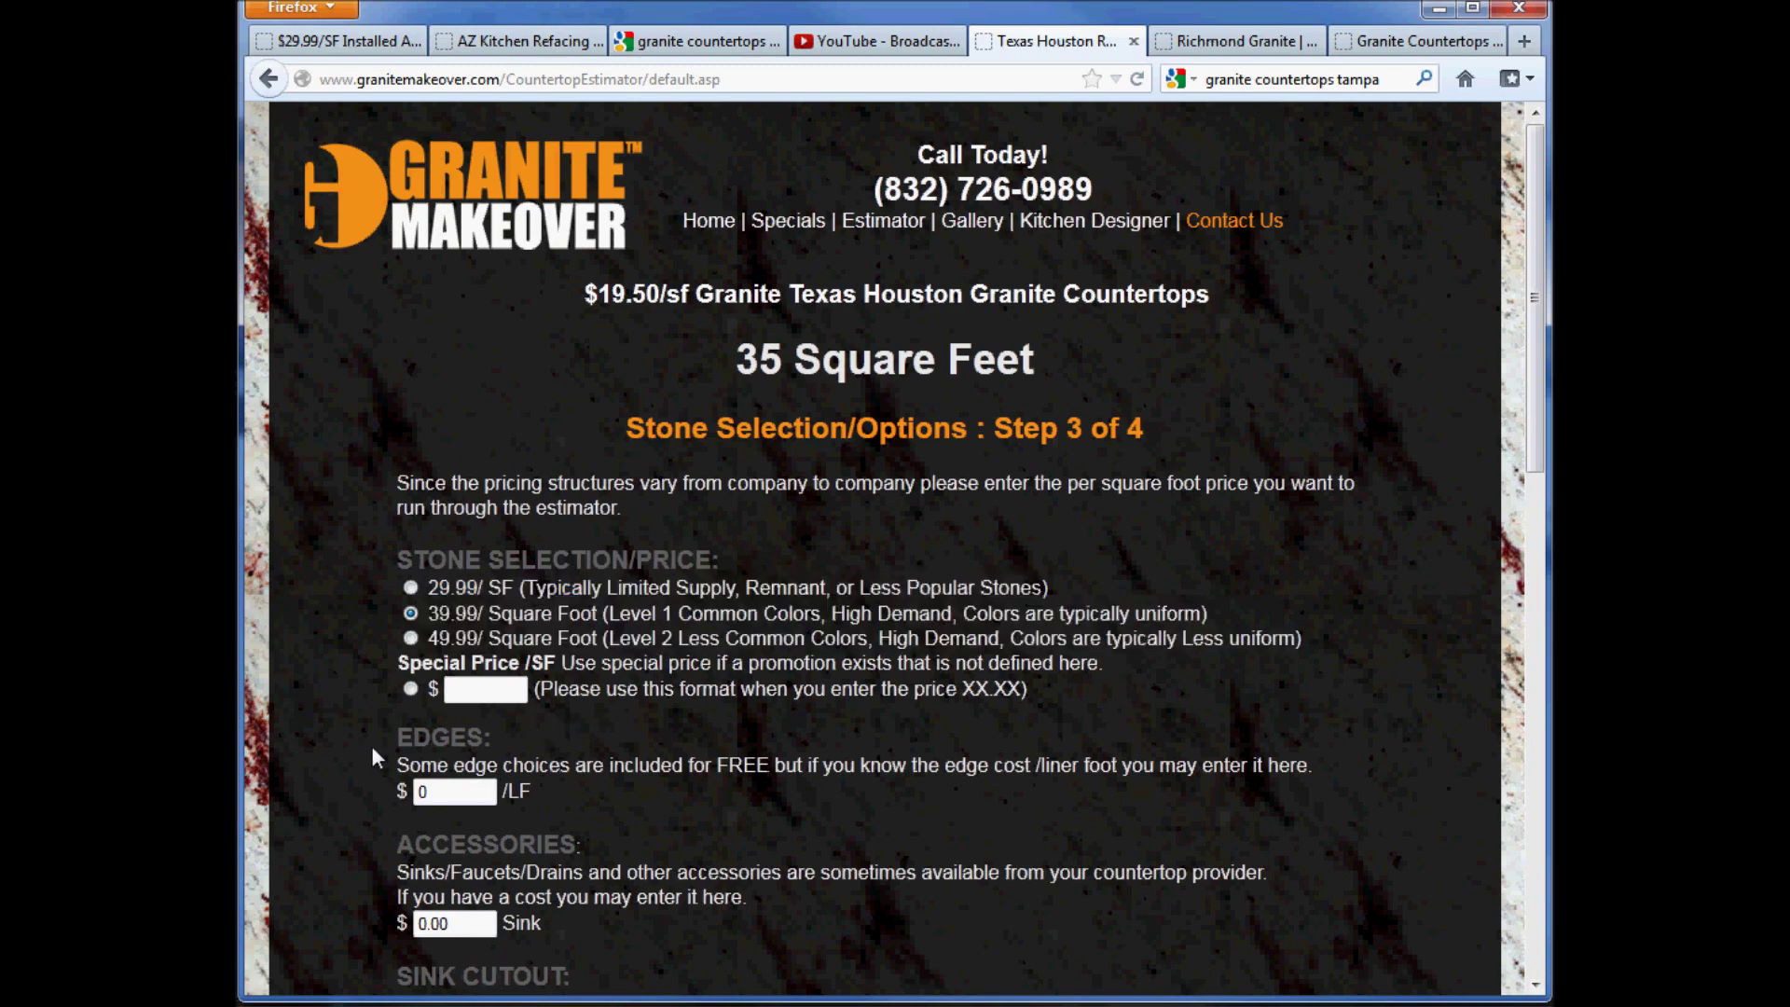
scroll(383, 737, down, 3)
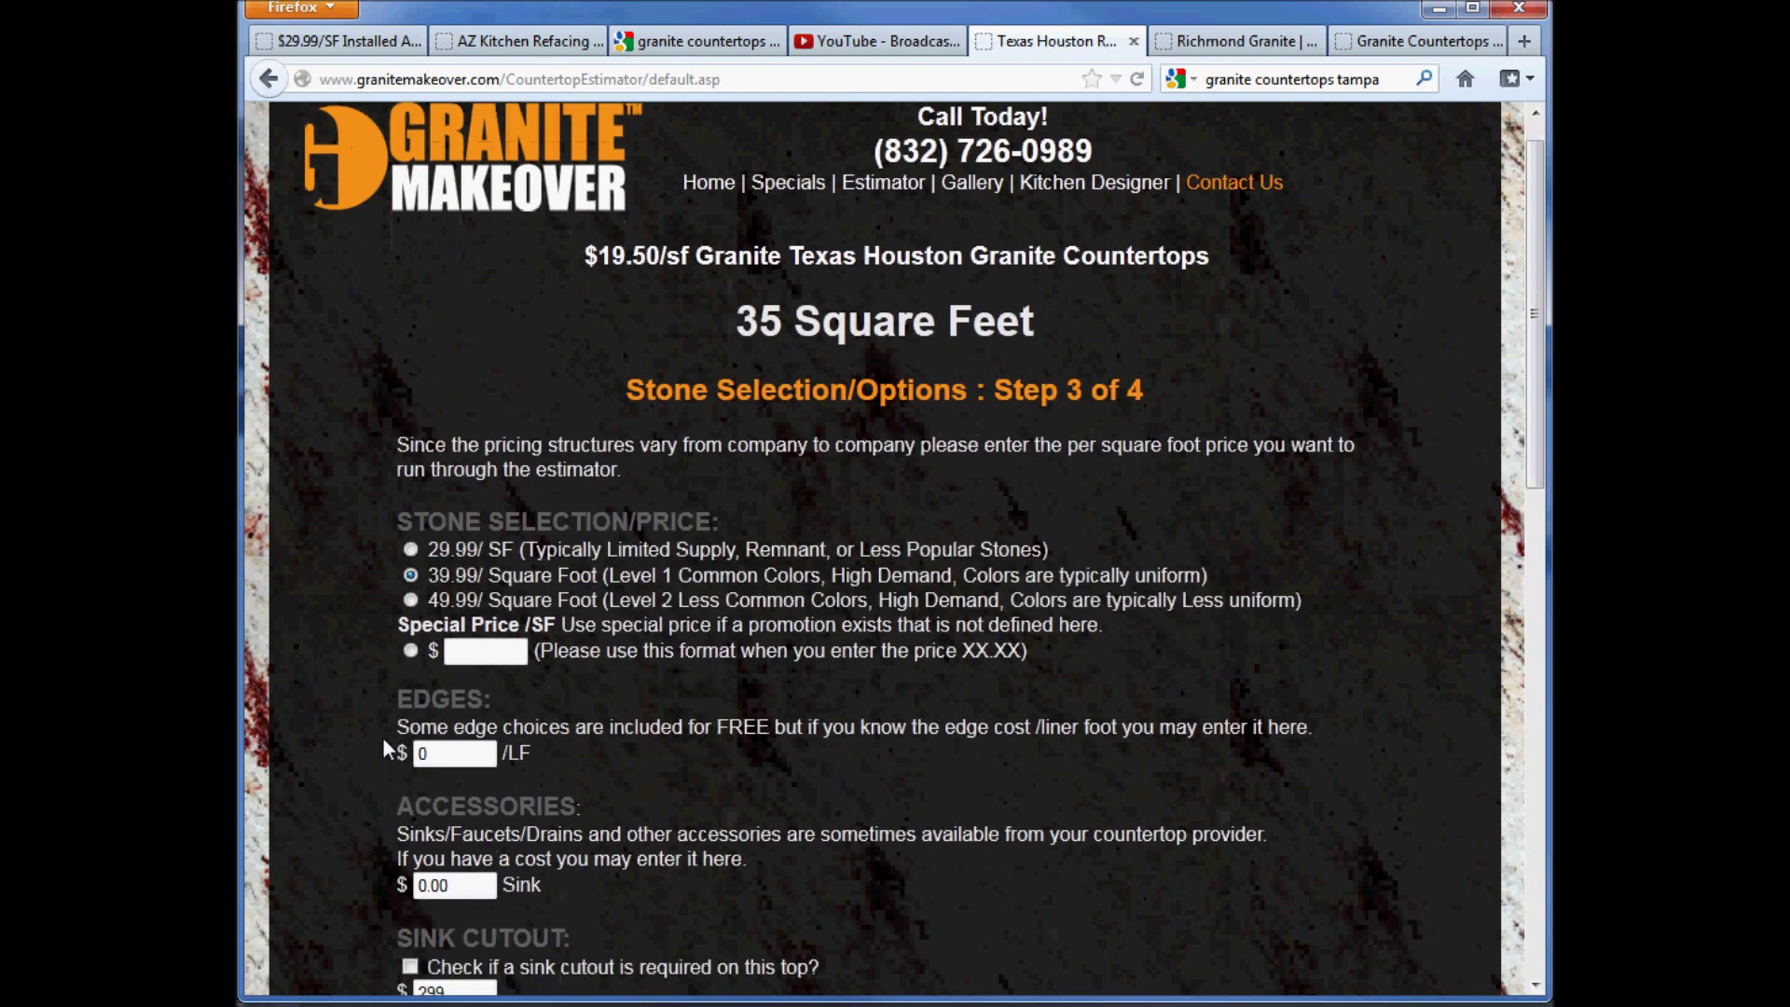
scroll(382, 736, down, 3)
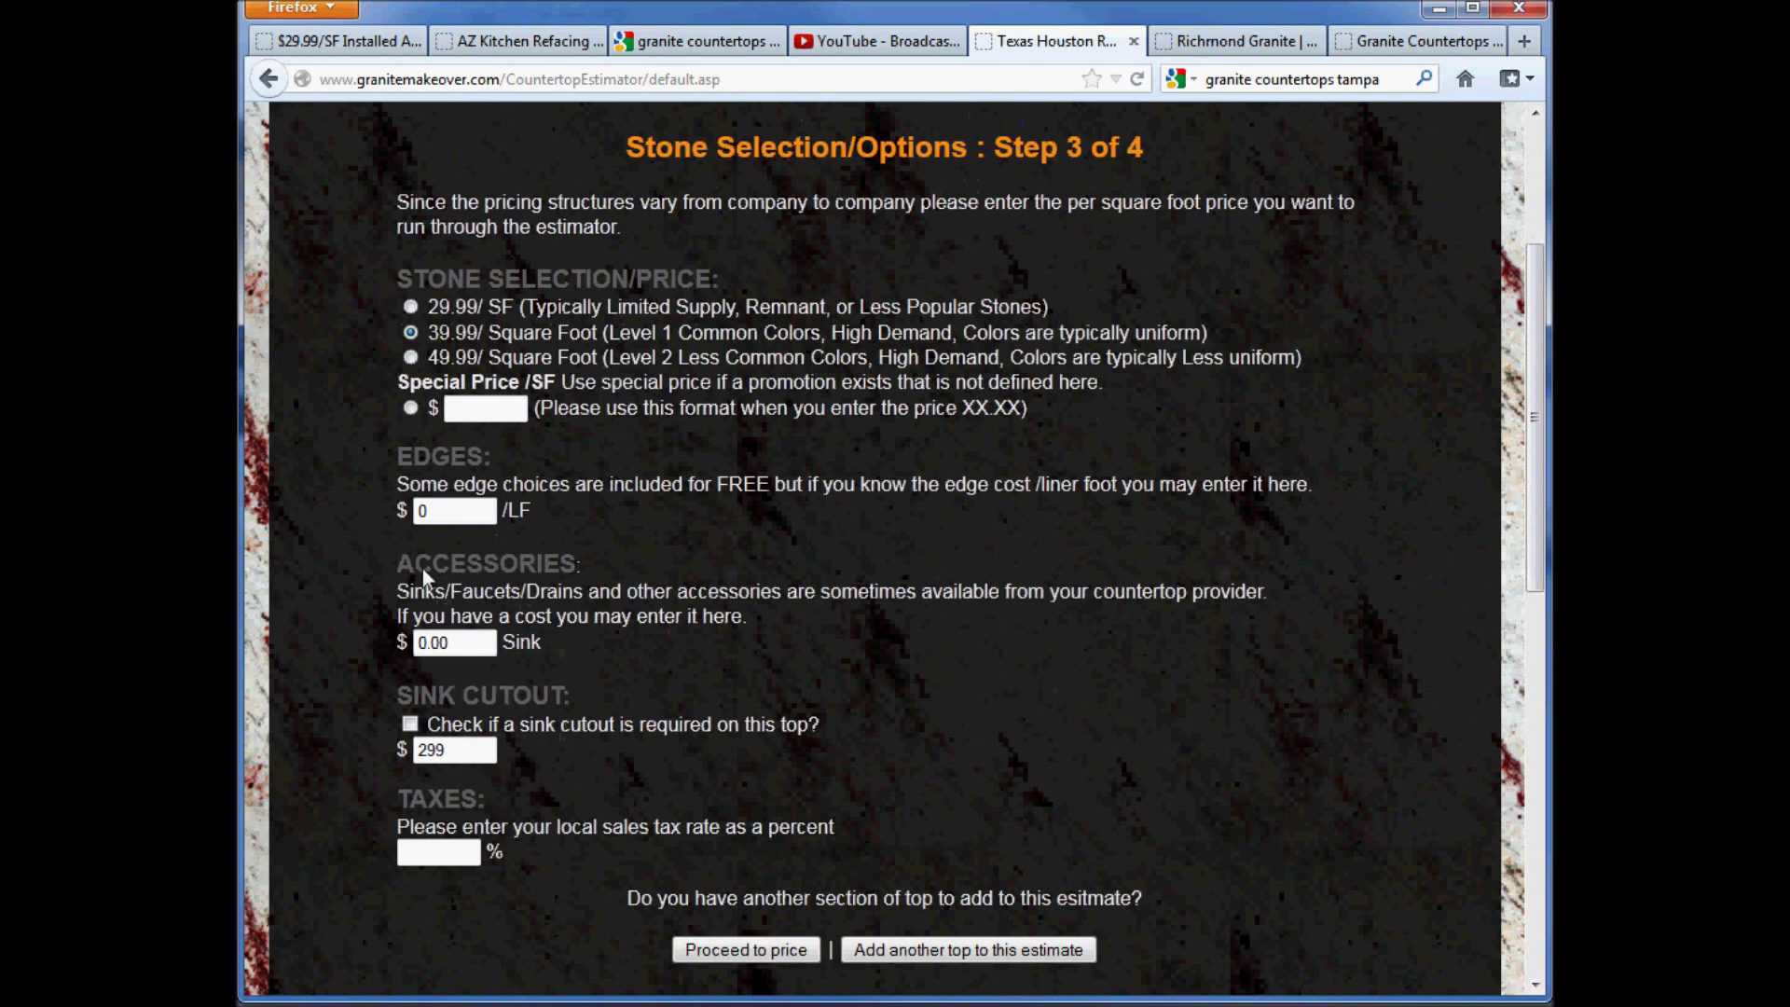
double_click(418, 511)
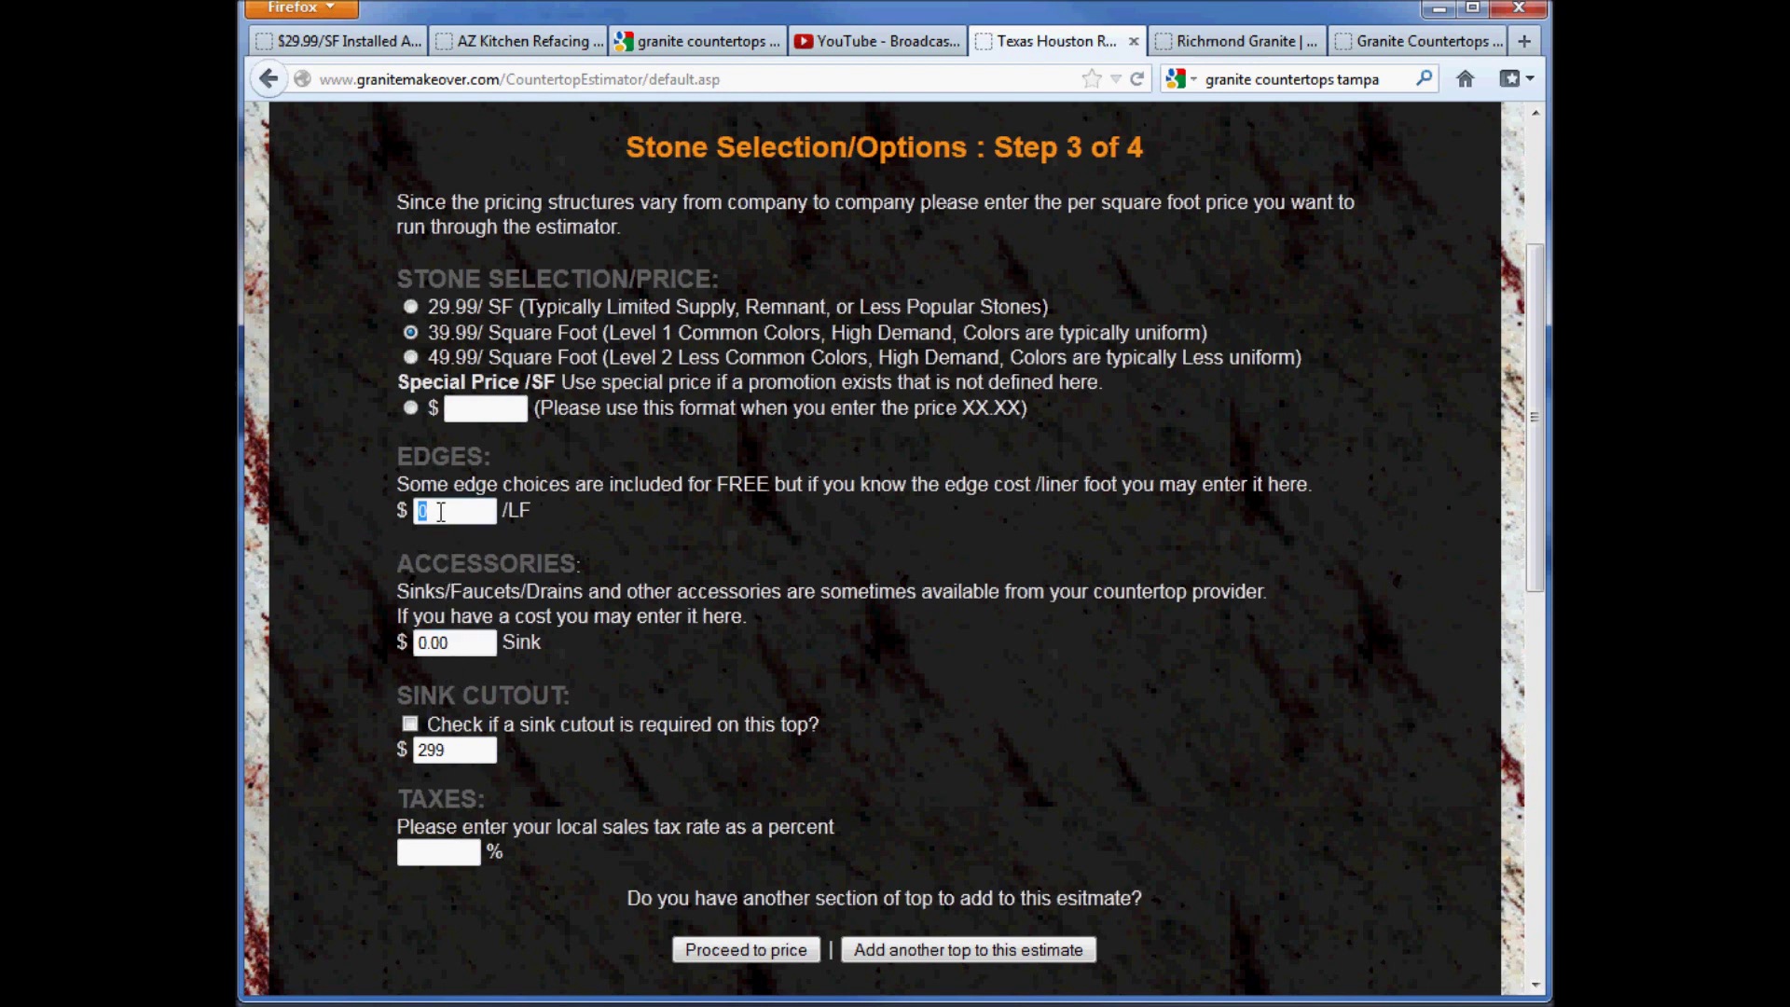
click(391, 541)
drag(466, 645, 367, 665)
click(358, 668)
drag(490, 751, 415, 751)
click(436, 753)
click(432, 849)
drag(1049, 419, 411, 384)
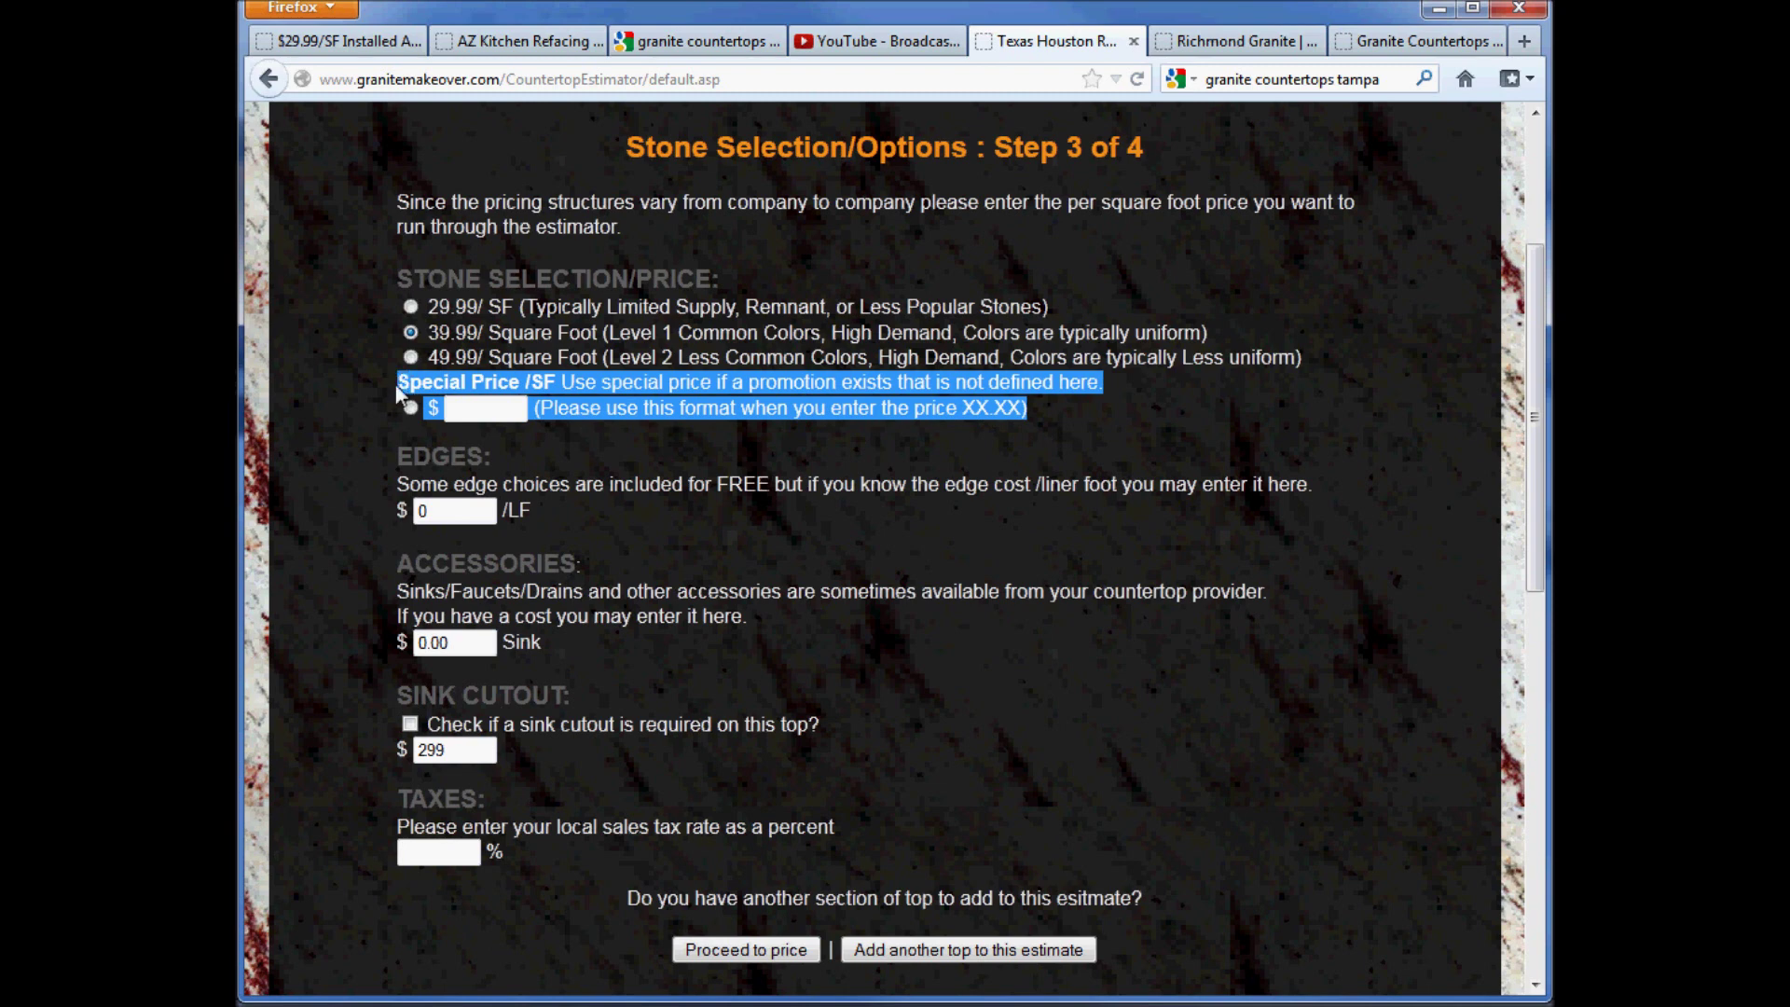
click(612, 514)
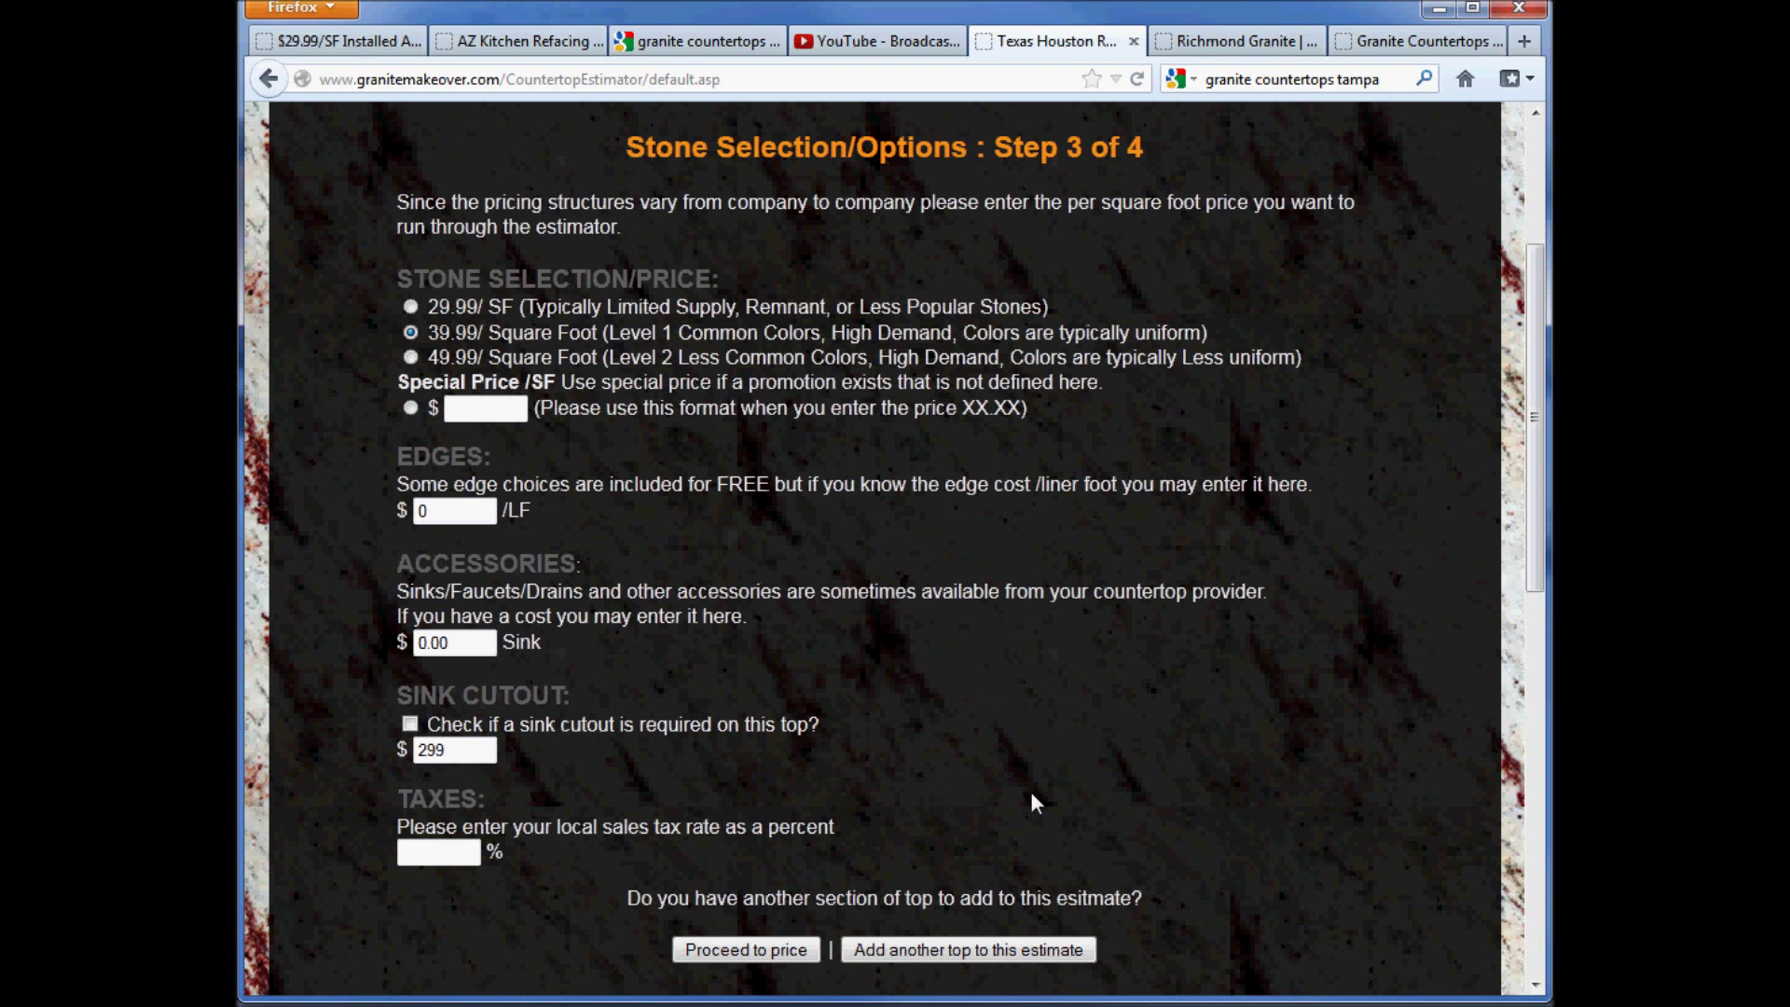
Step: Proceed to the estimate registration form and look over its contact fields and terms agreement
click(741, 949)
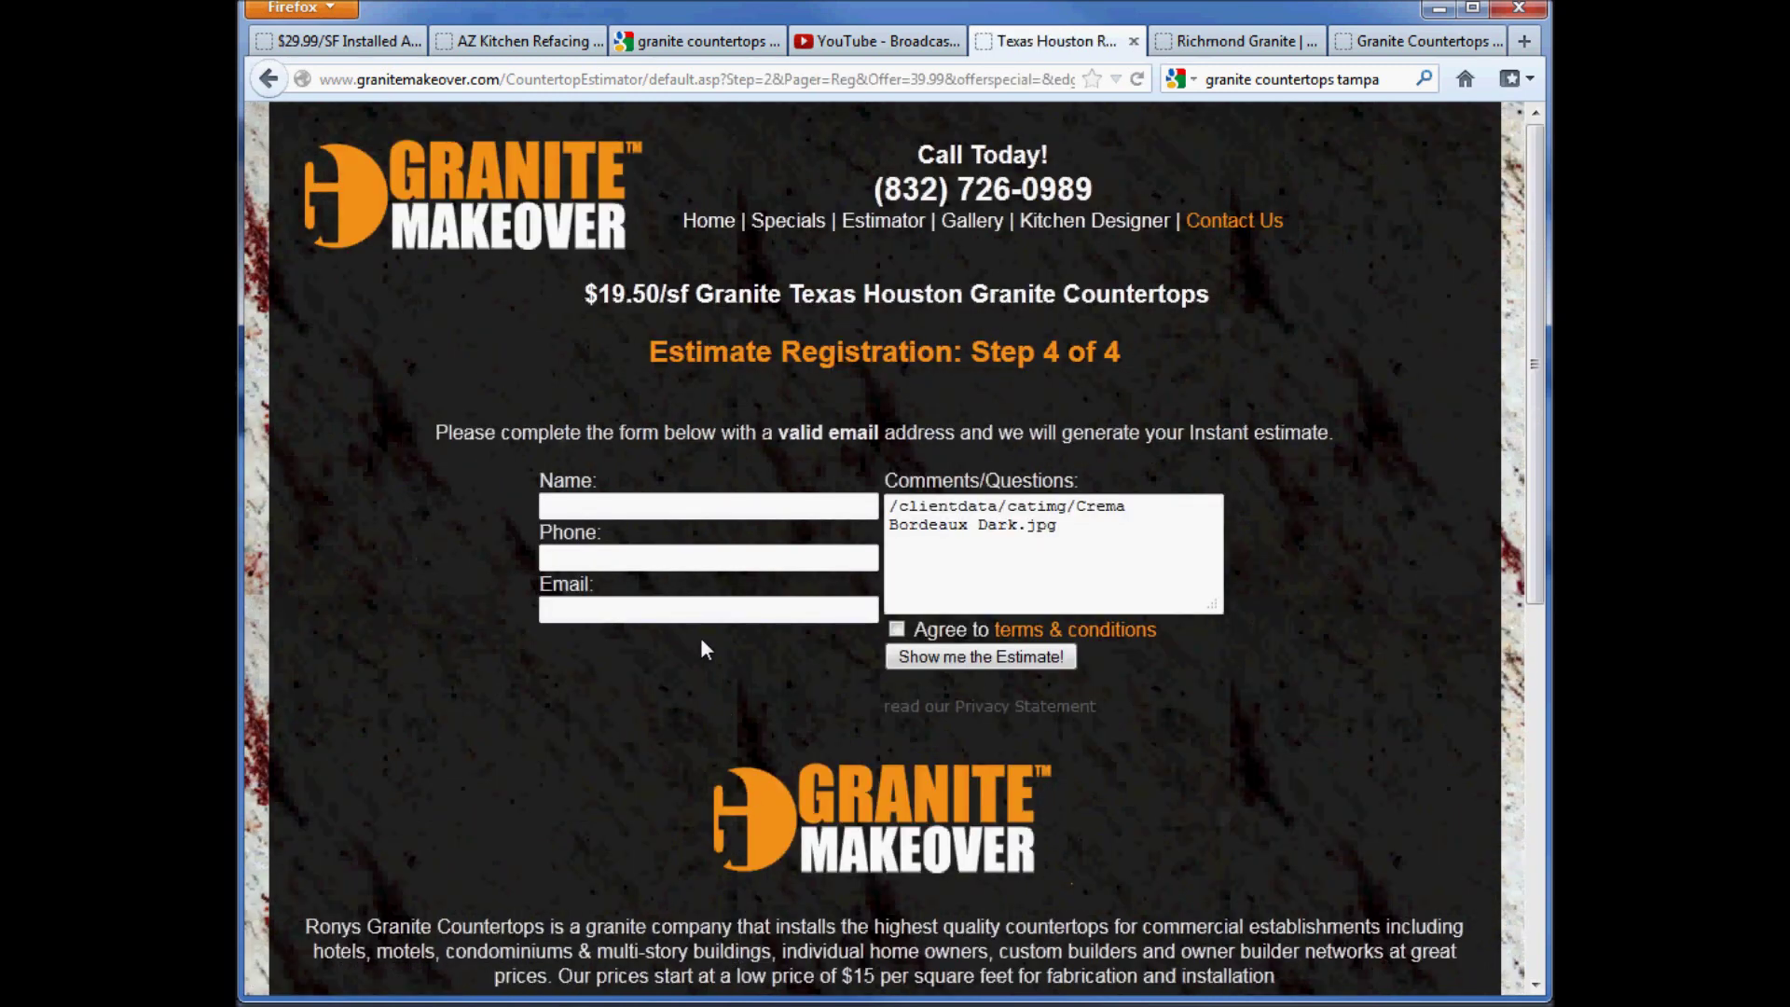
click(608, 505)
key(Tab)
click(582, 508)
click(897, 630)
Step: Open the Instant Estimator from the Richmond Granite website and examine the client, color and offer parameters in its address
click(1208, 47)
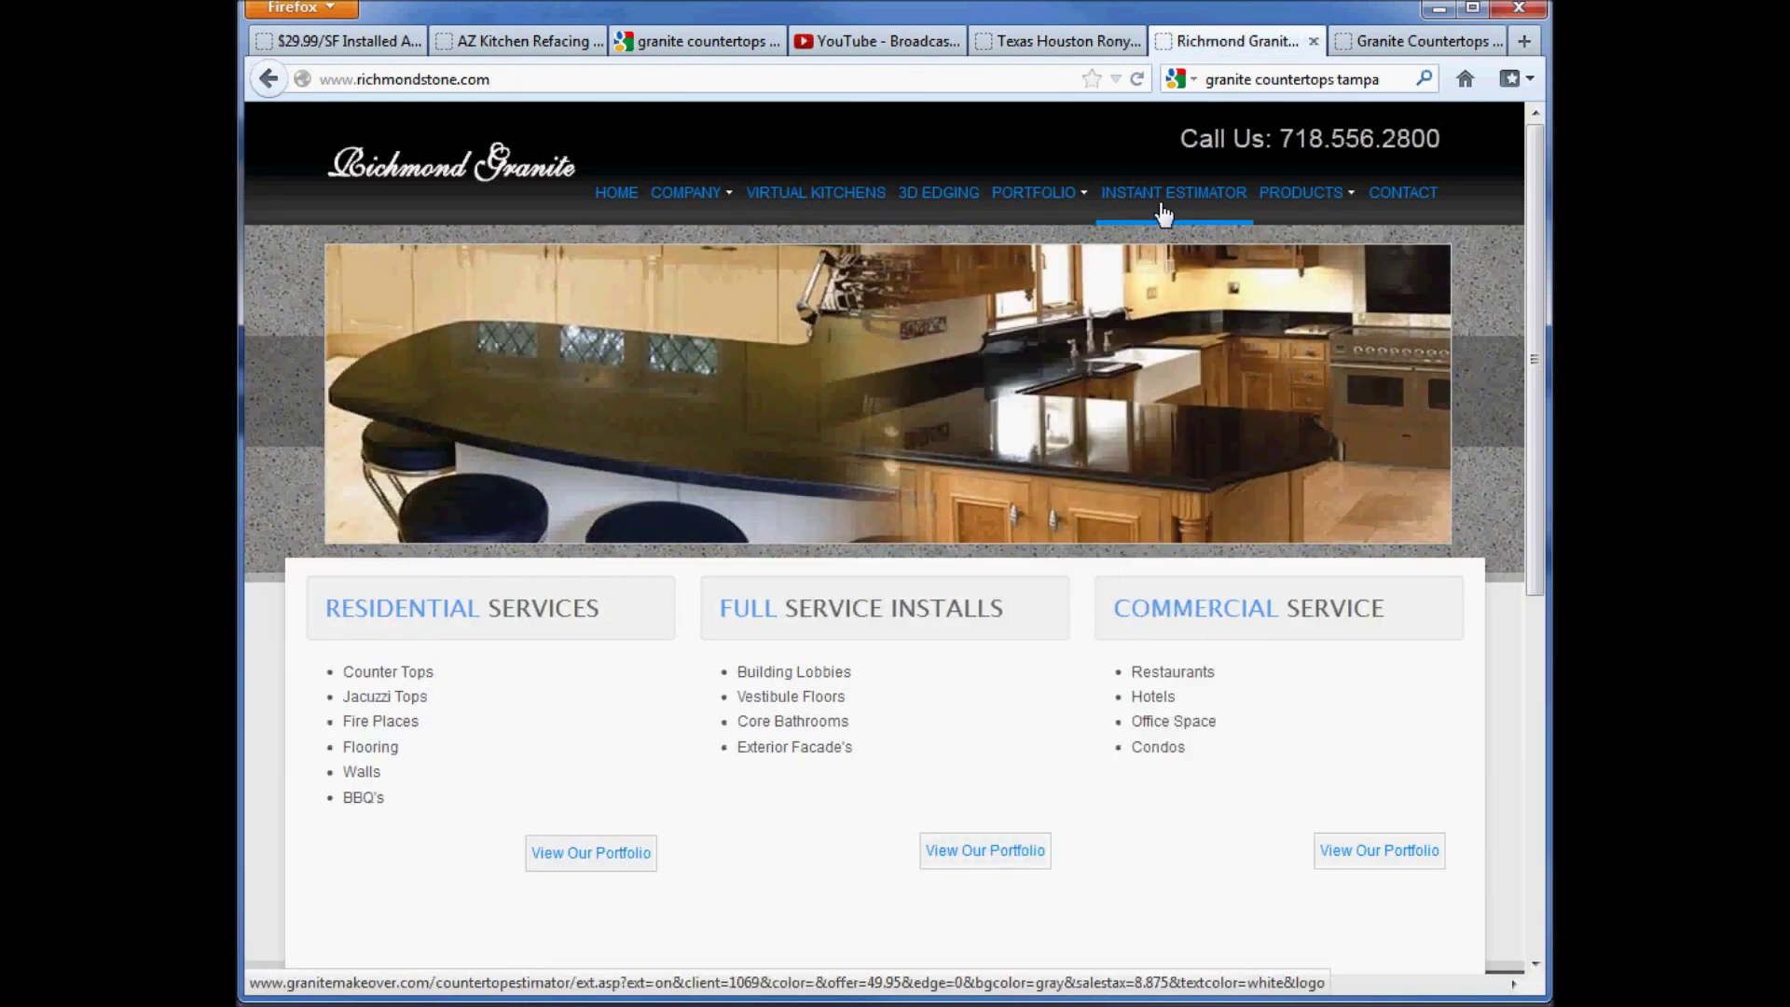
click(1170, 198)
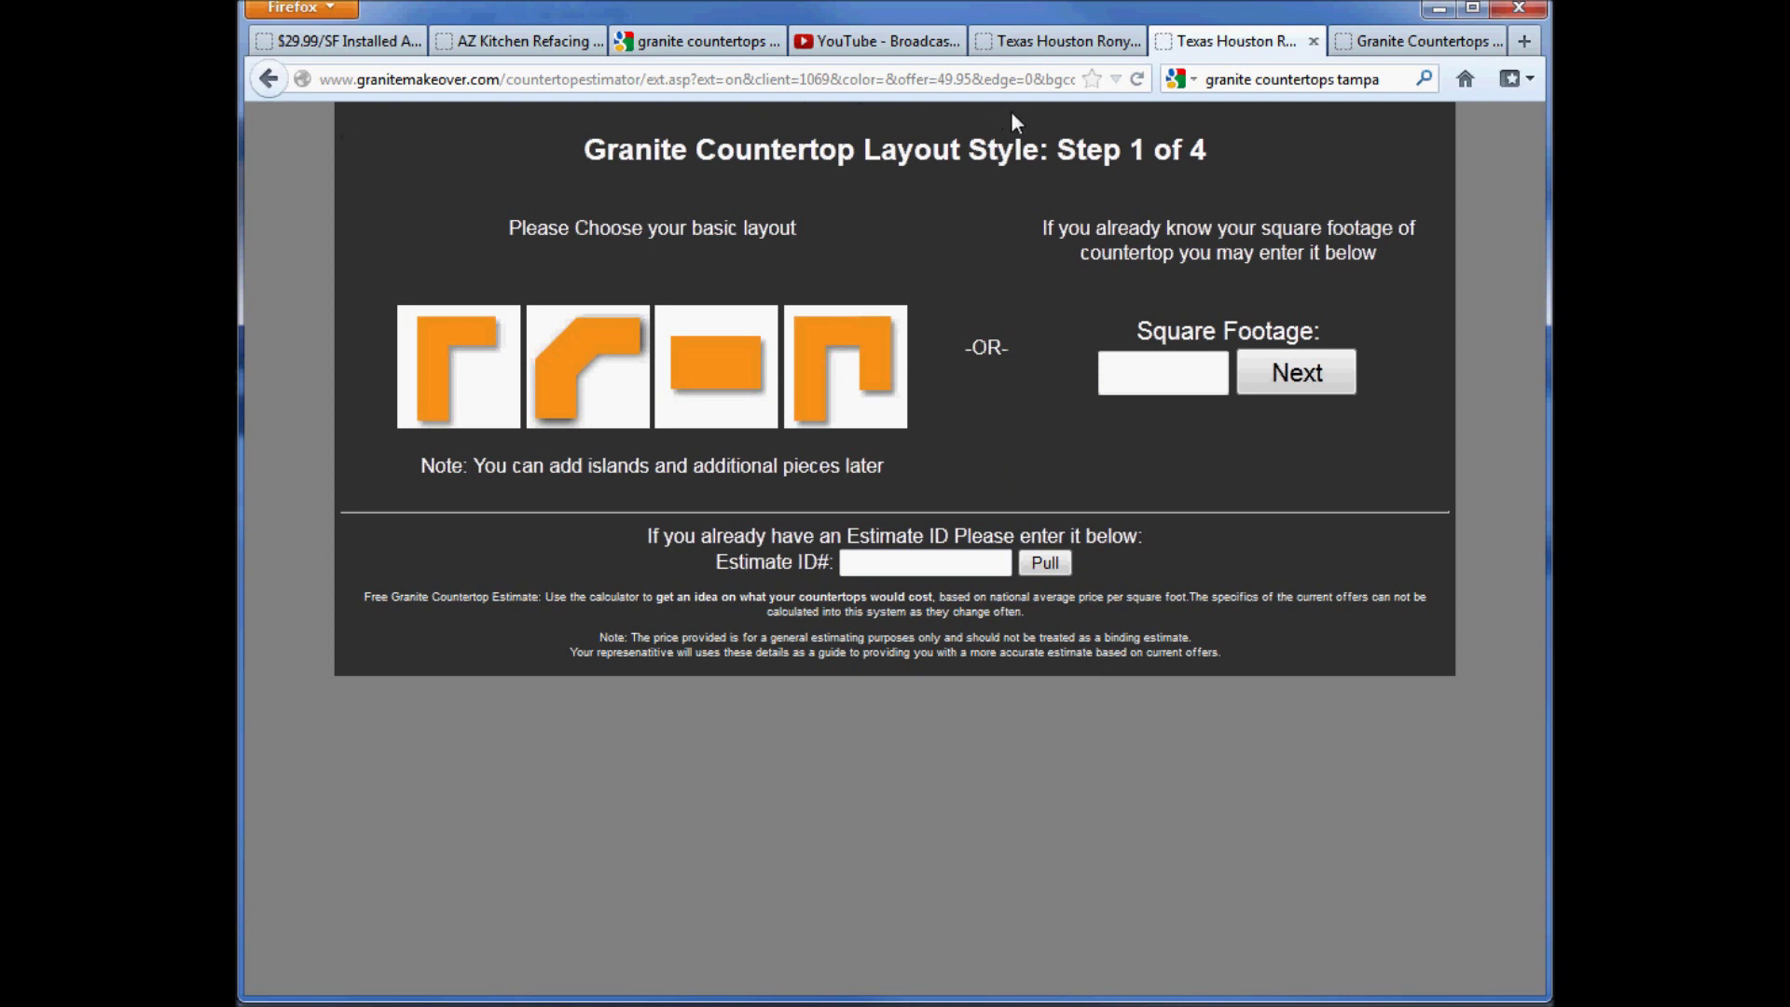
click(737, 80)
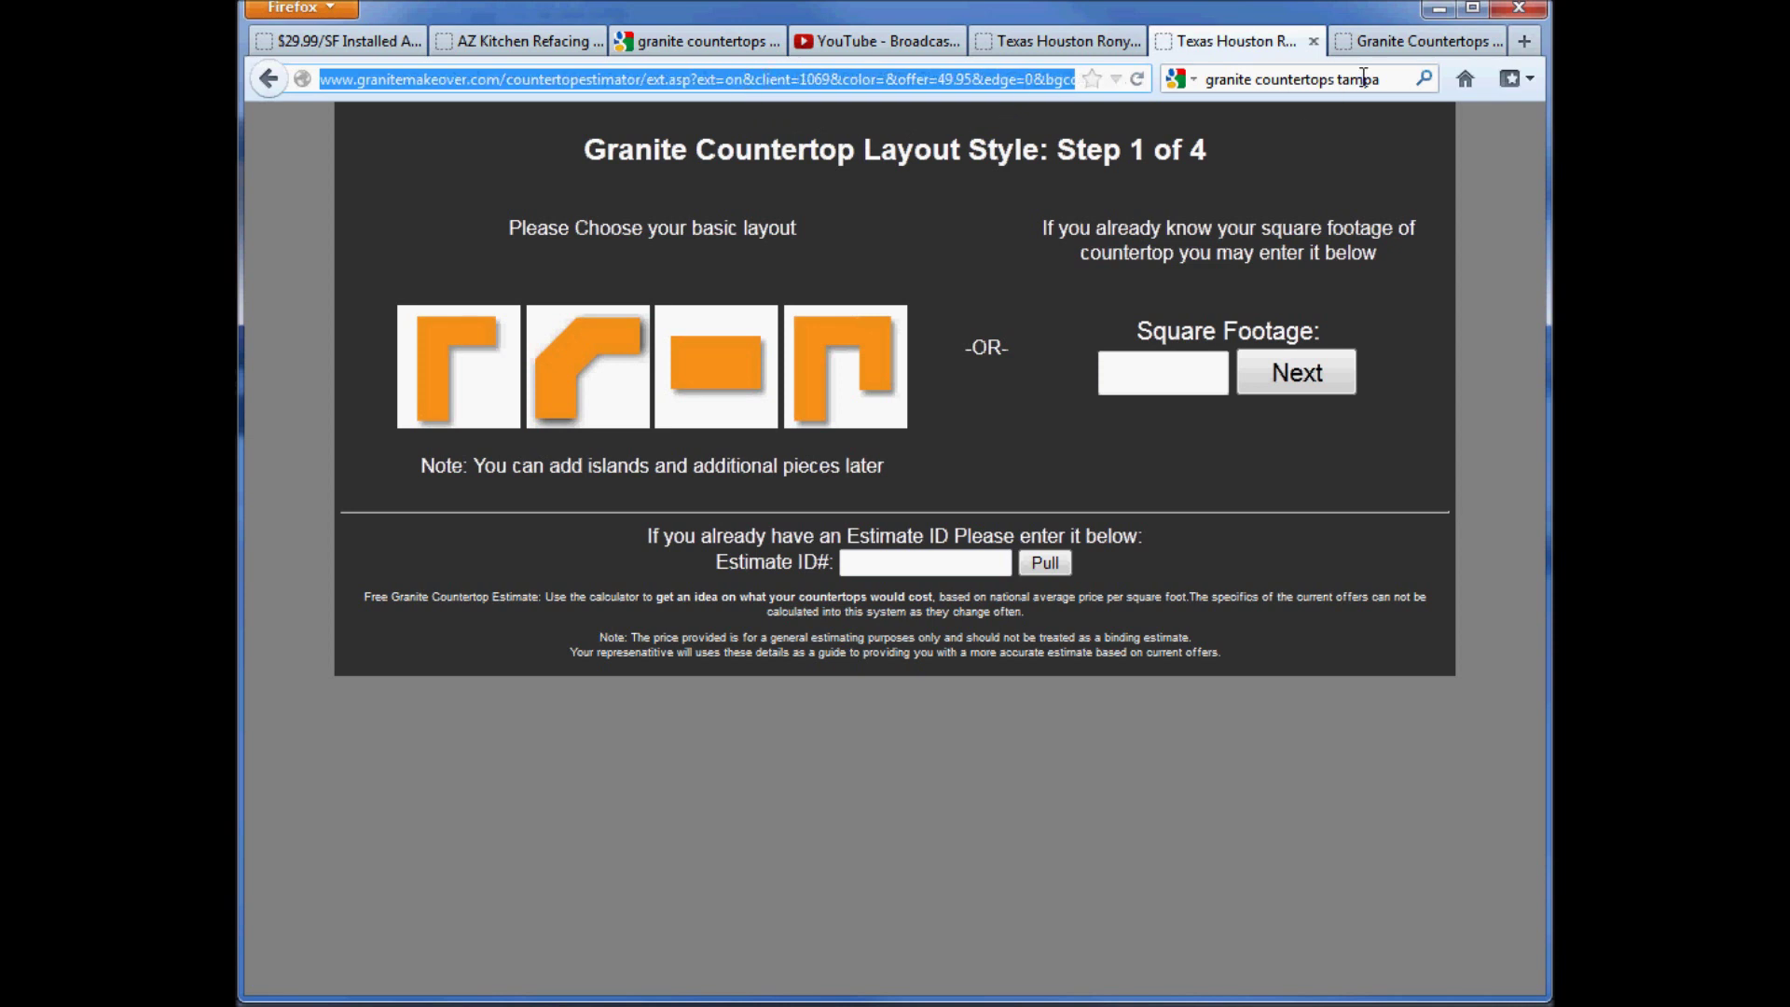
click(999, 80)
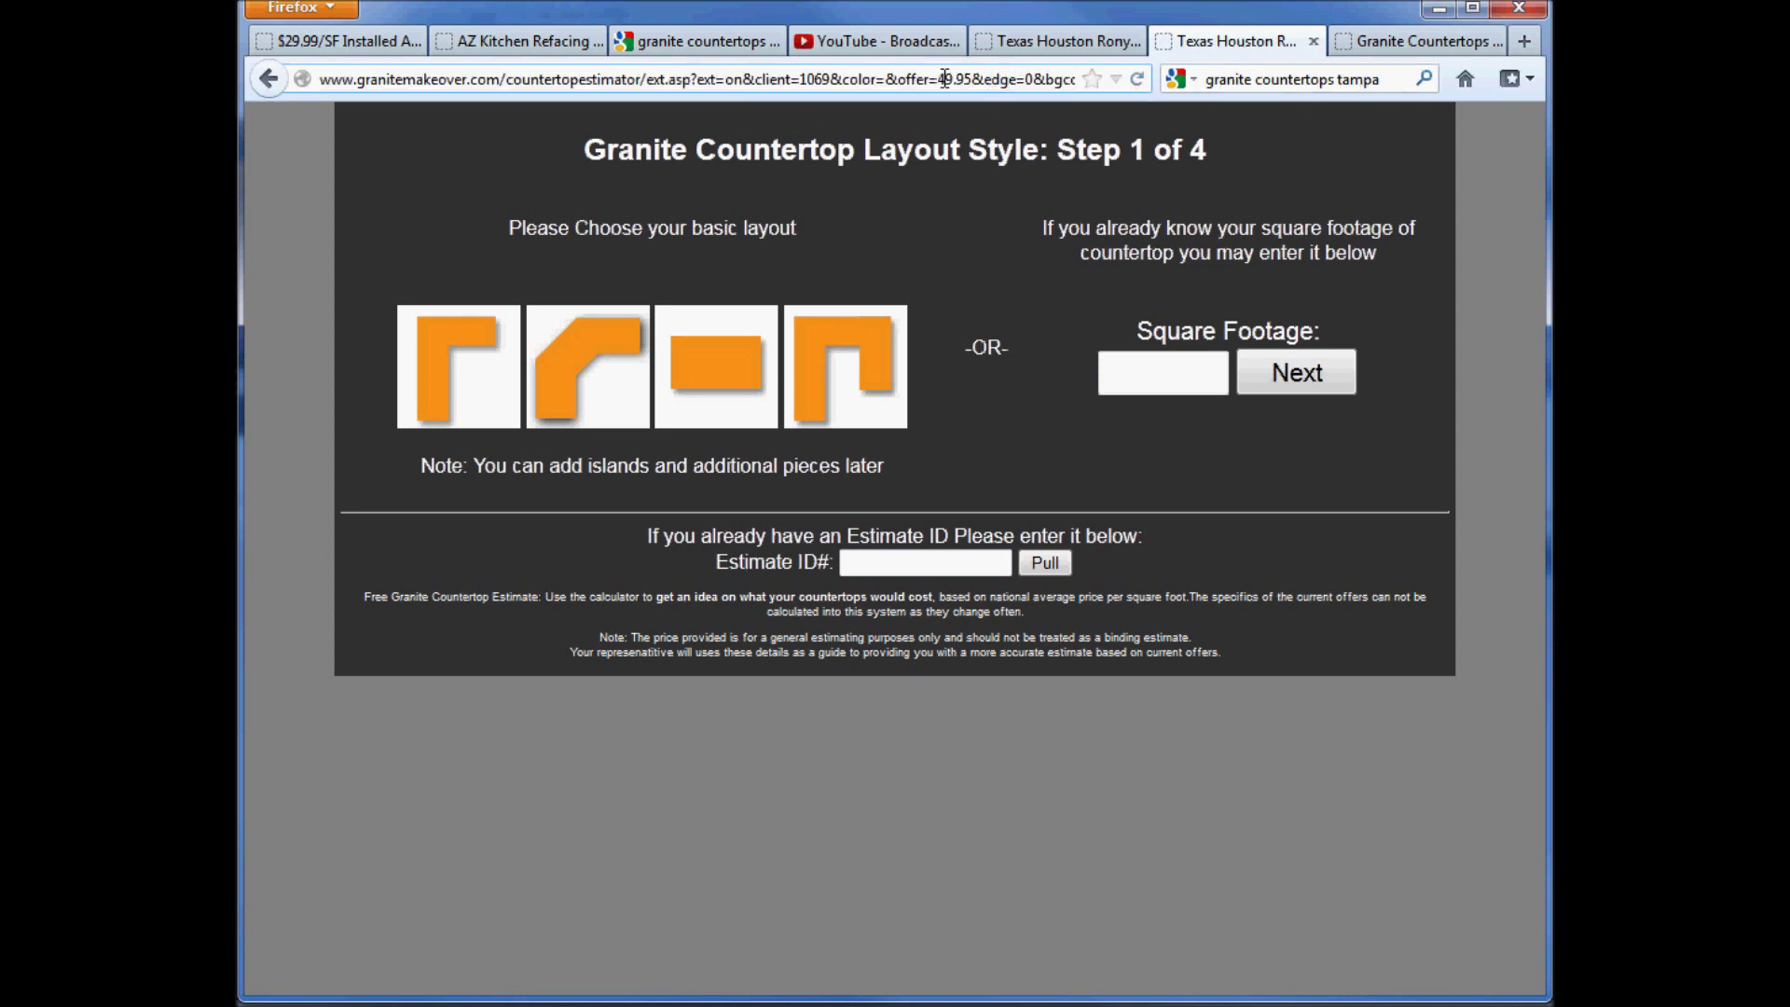
drag(756, 81, 835, 83)
click(857, 83)
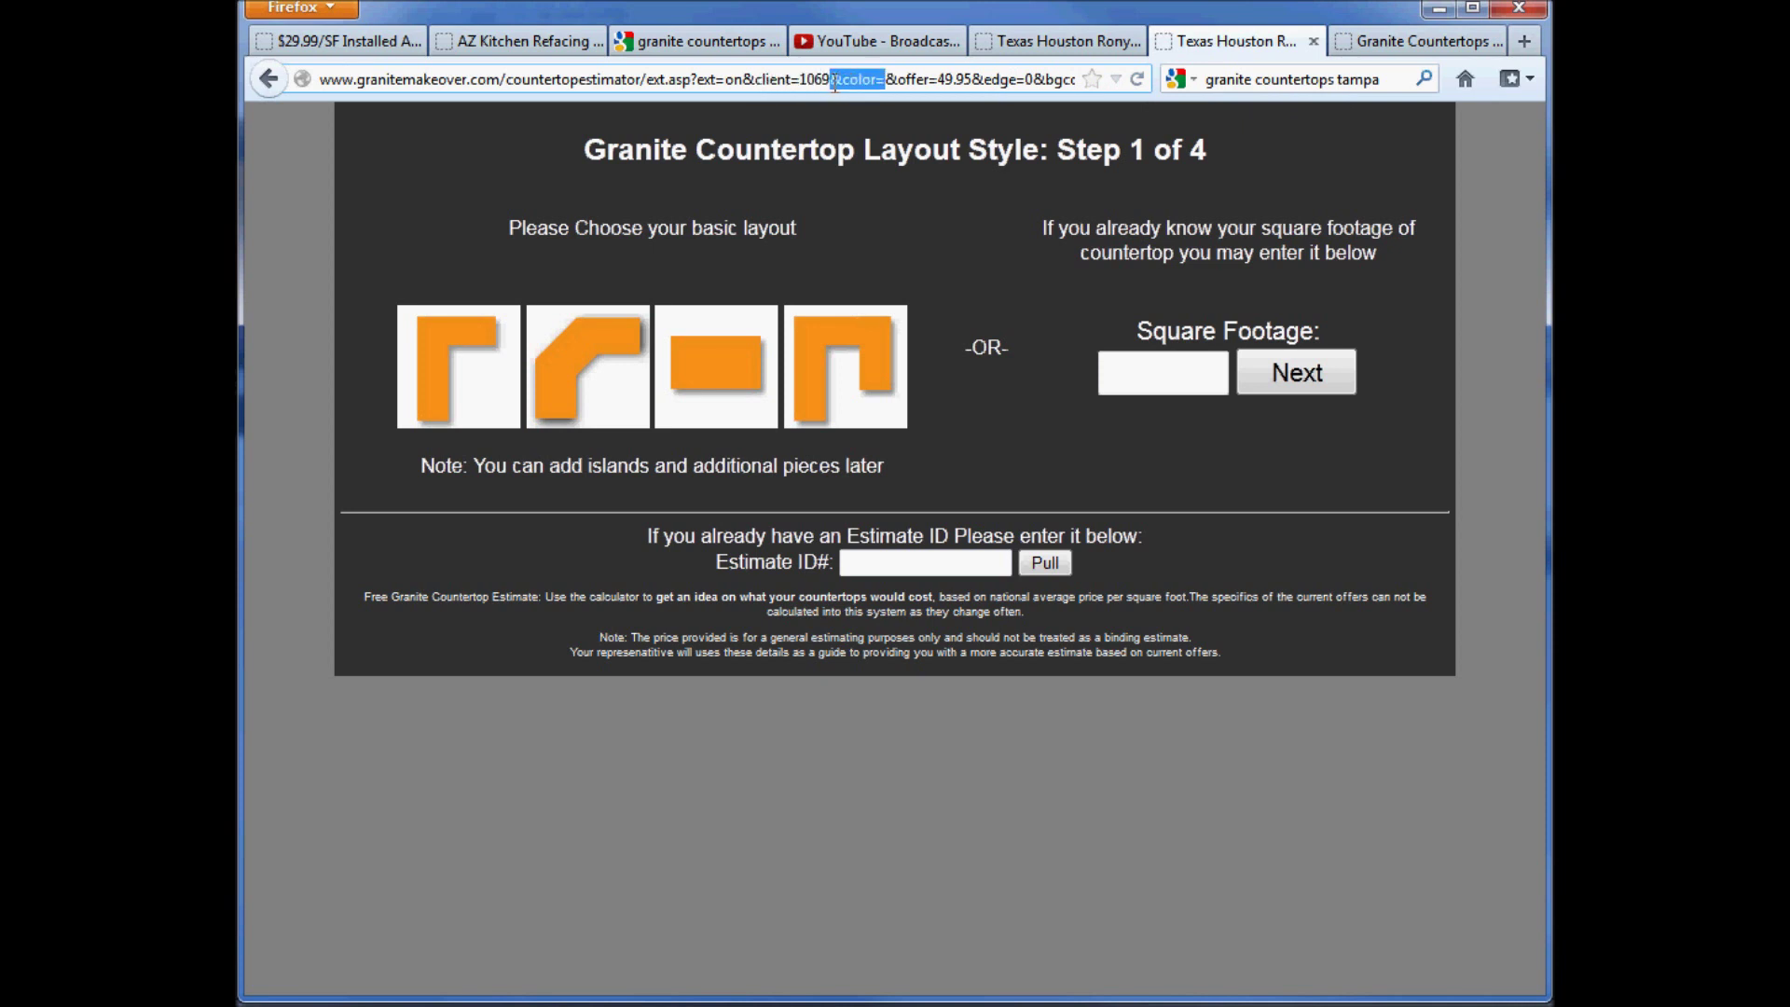
click(900, 82)
drag(885, 83, 936, 84)
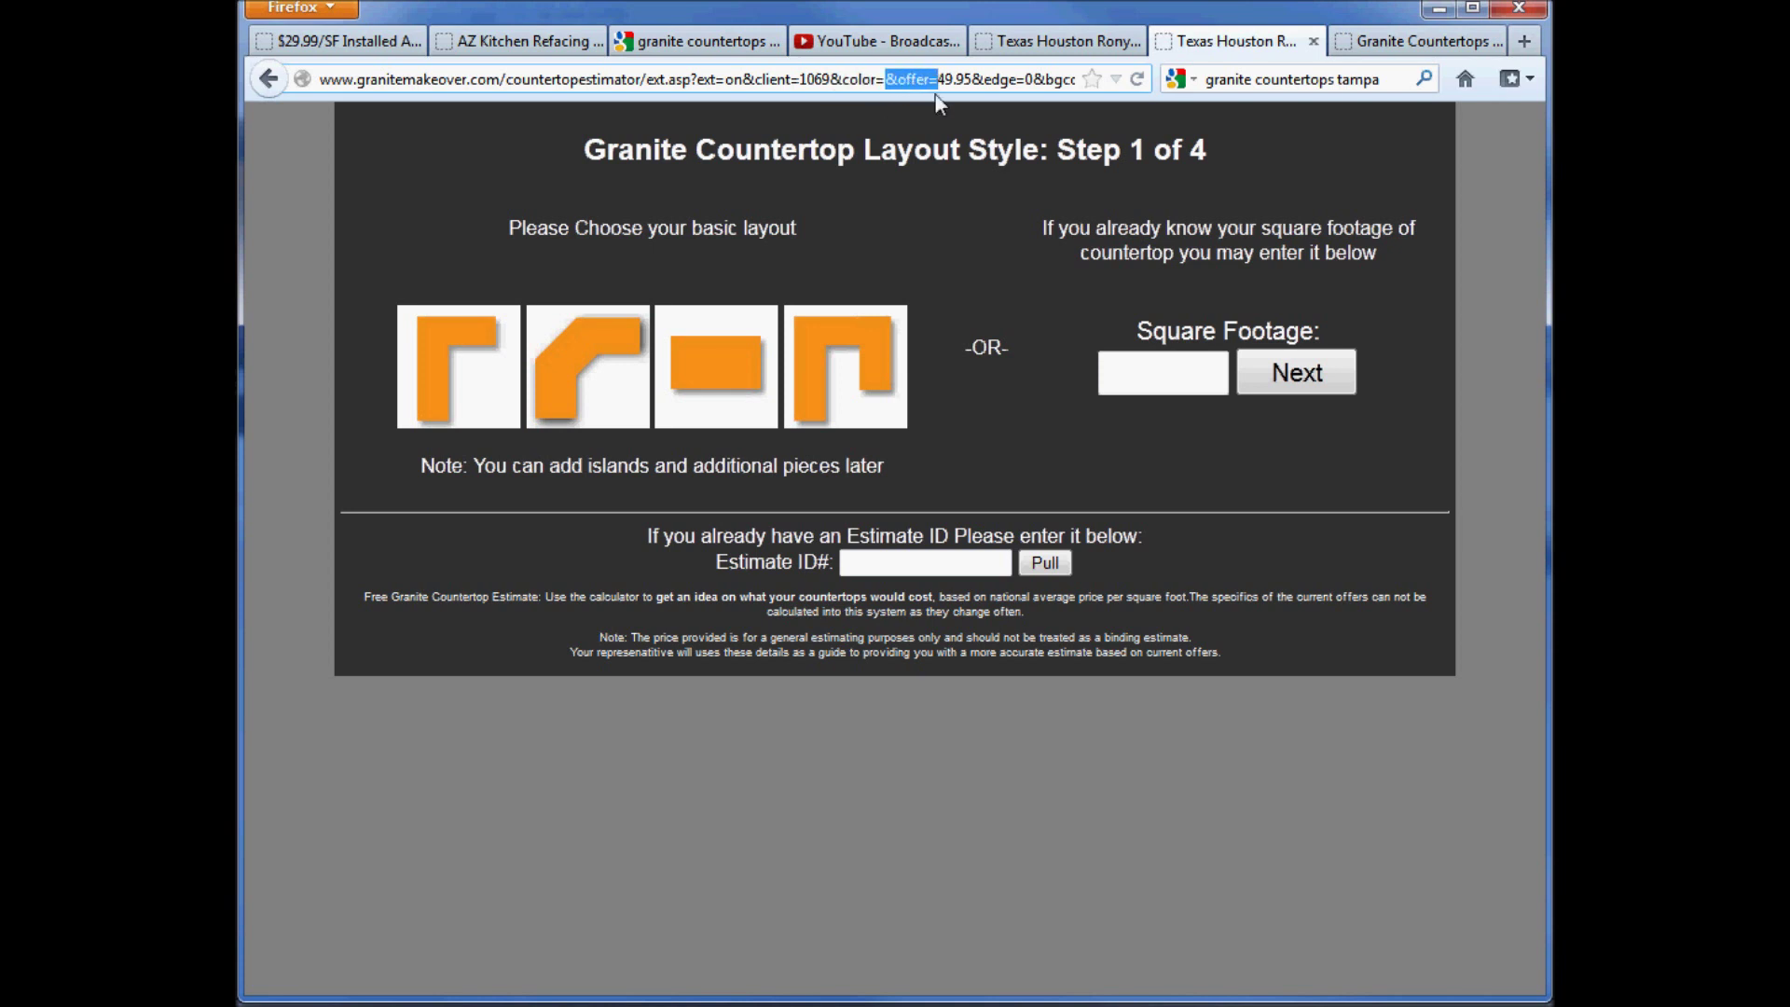
click(941, 84)
drag(885, 82, 938, 82)
Step: Enter 35 as the square footage, continue to the stone options and highlight the preset stone price
click(1114, 373)
click(1123, 375)
click(1134, 403)
click(1288, 389)
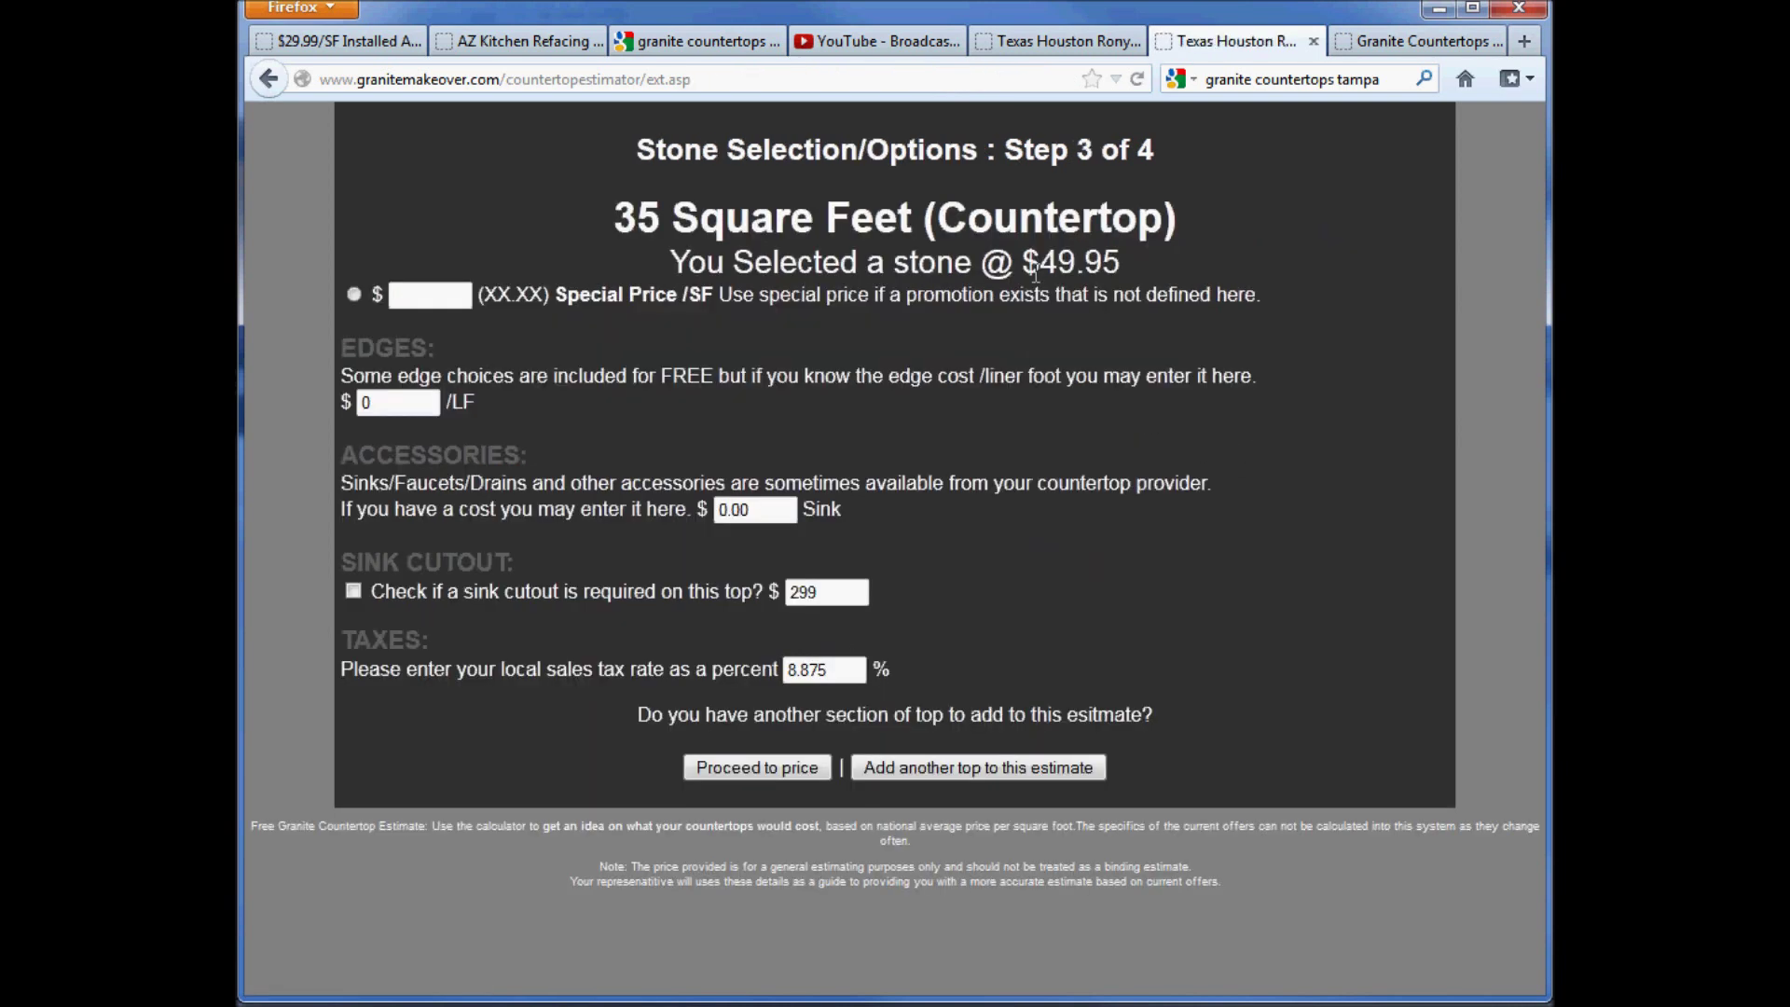
drag(1038, 266, 1123, 264)
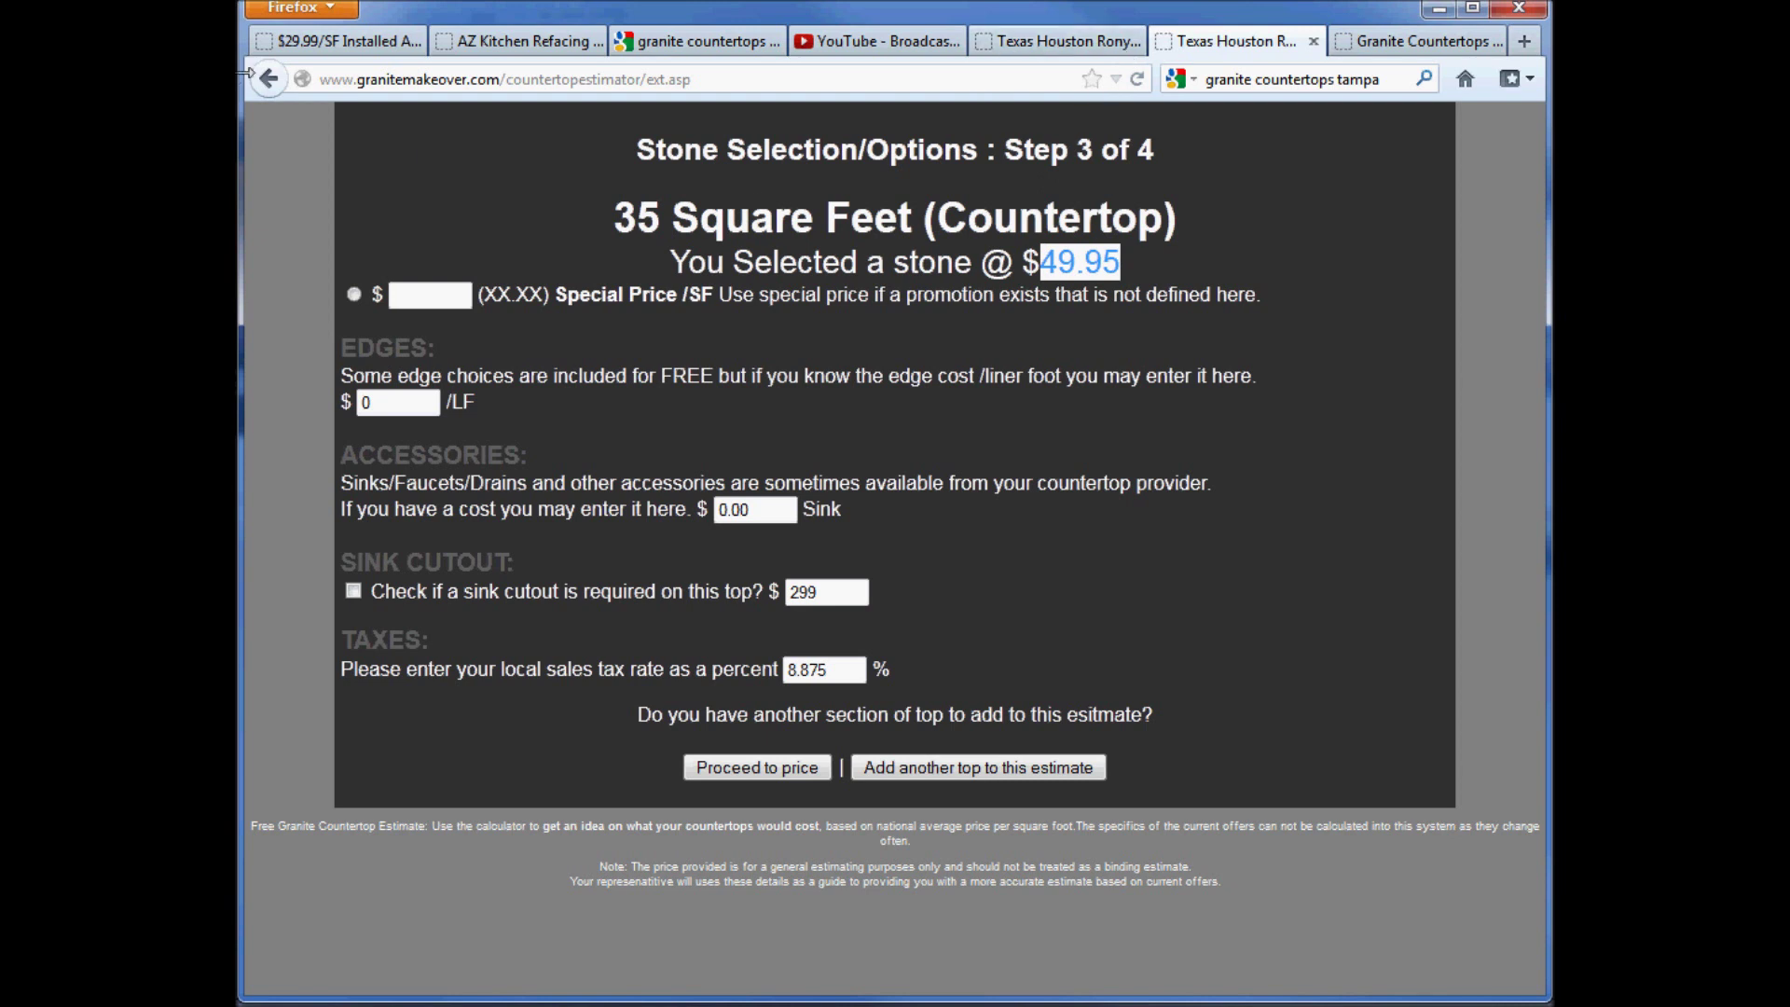
Step: Return to the estimator's layout page and examine the remaining address parameters, including text color and logo
click(277, 84)
click(1001, 81)
click(1001, 81)
drag(1029, 82, 1077, 89)
click(1064, 81)
key(BackSpace)
text(0)
click(1004, 80)
click(953, 80)
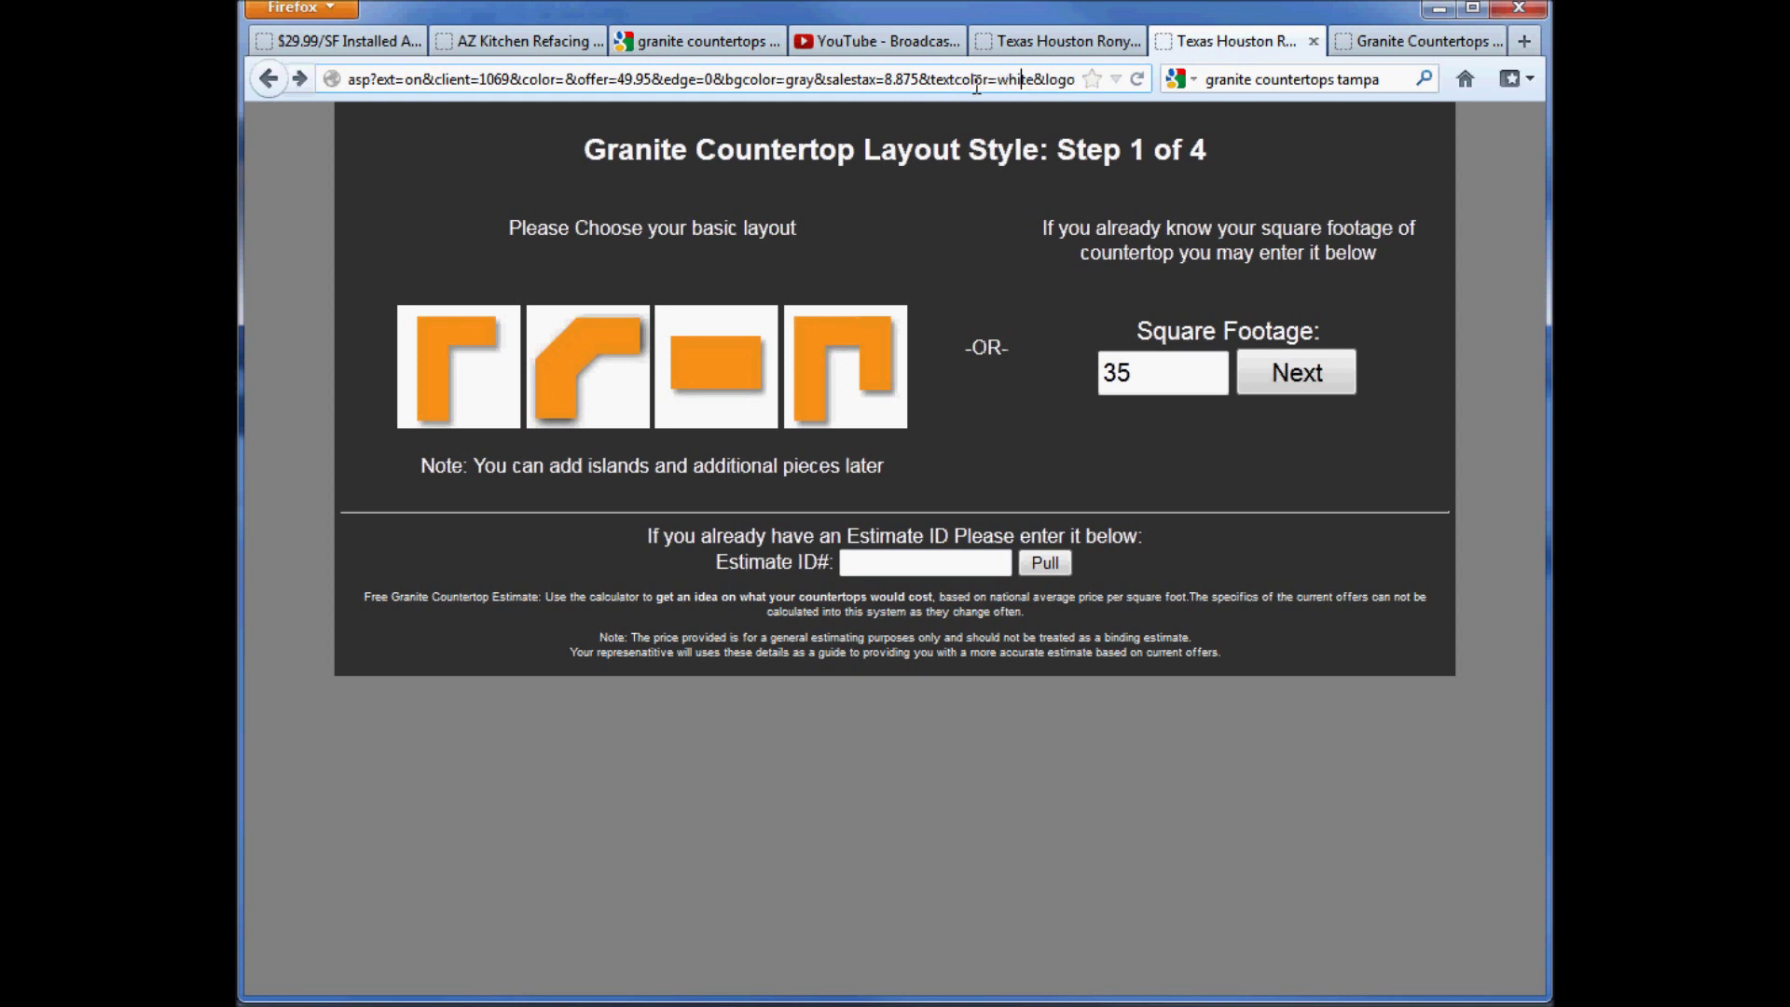
drag(944, 80, 1085, 82)
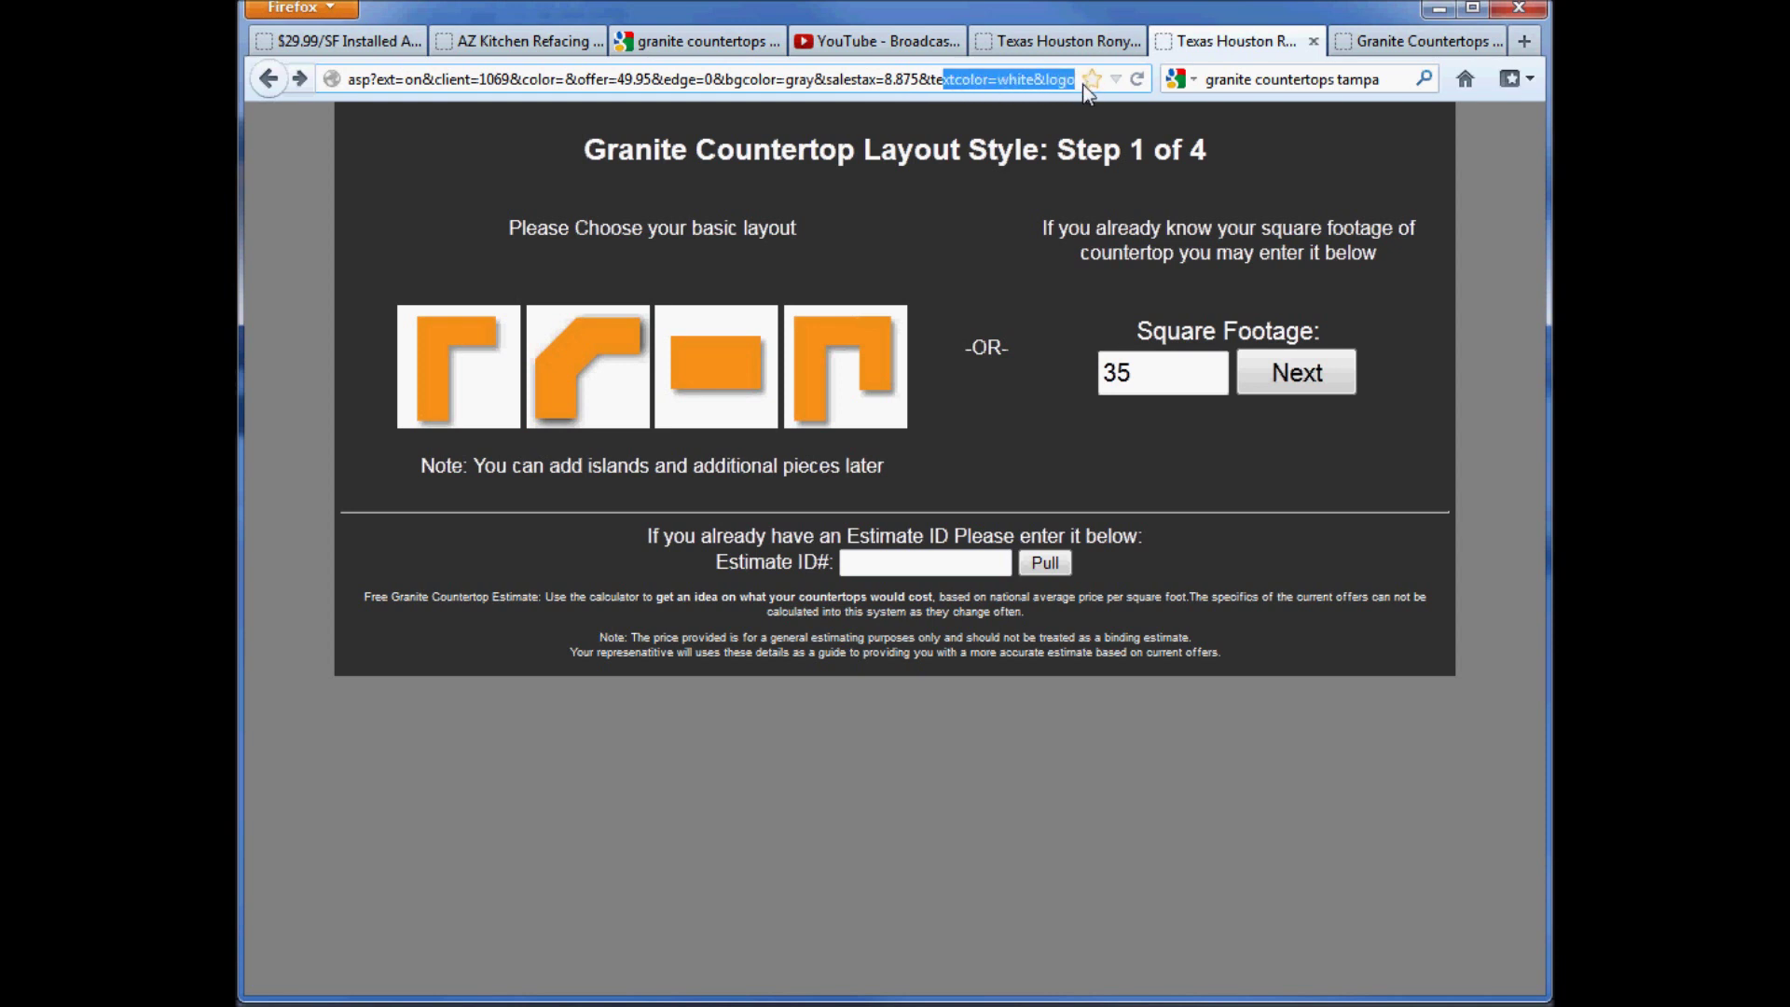
click(1075, 80)
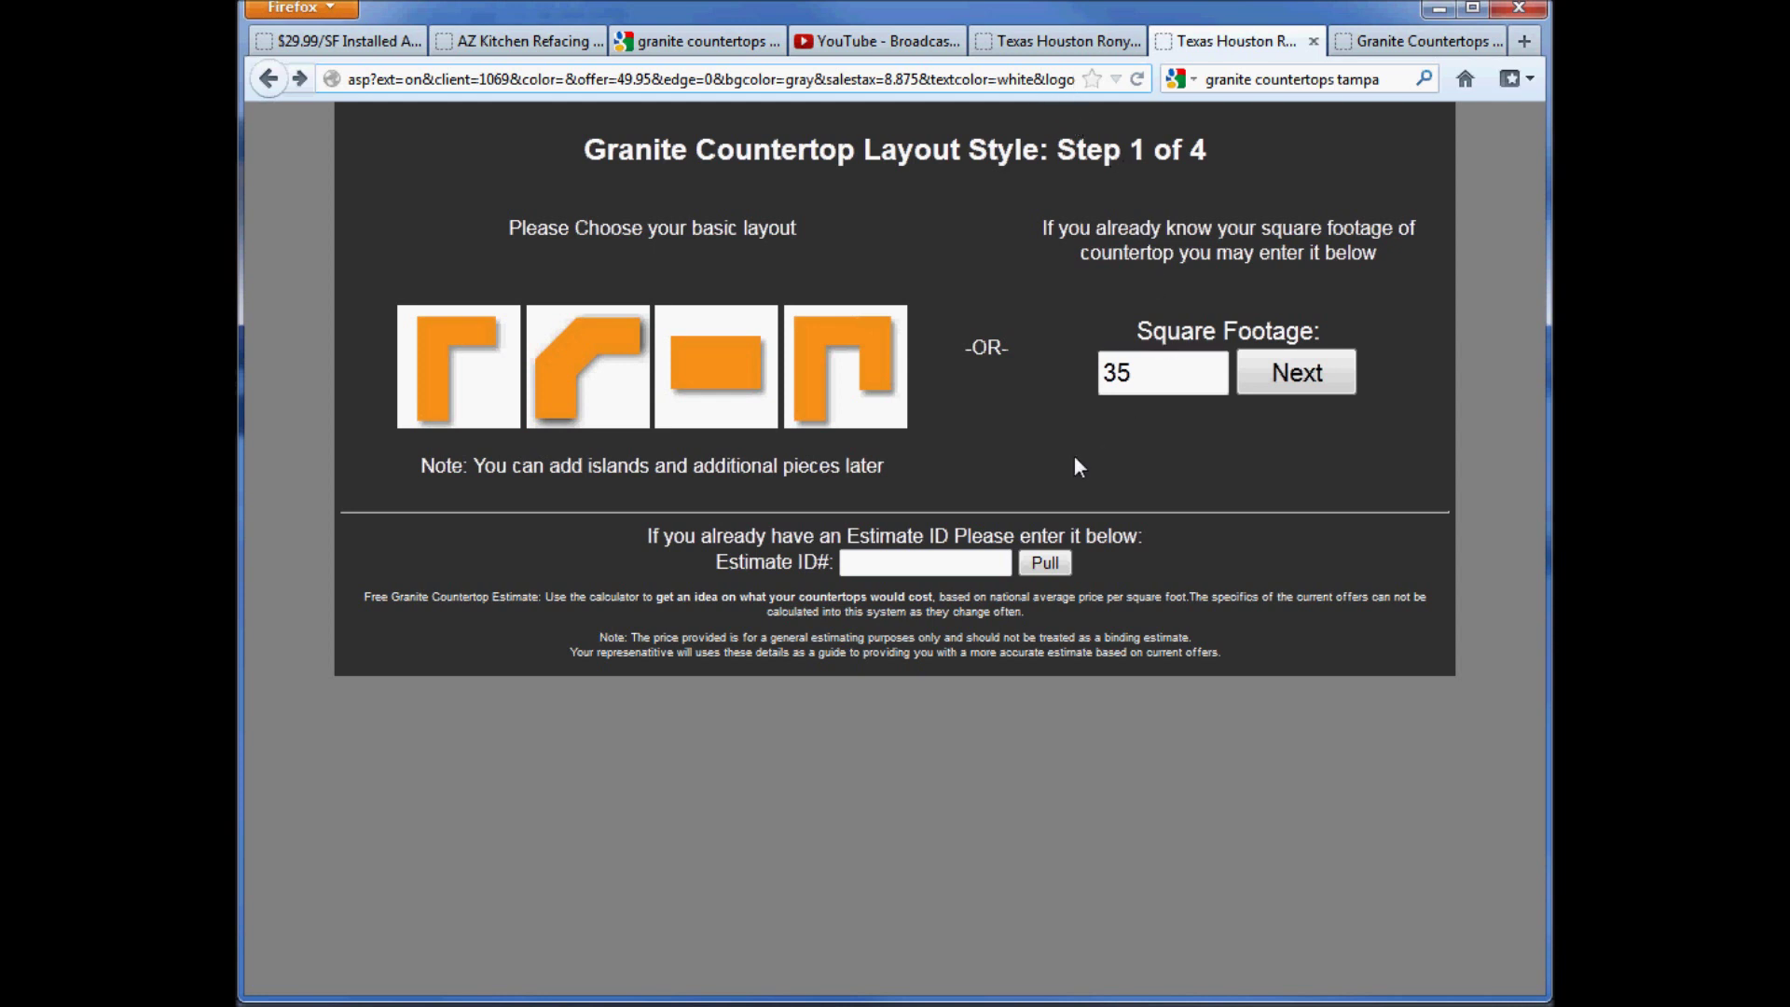
click(993, 307)
click(871, 560)
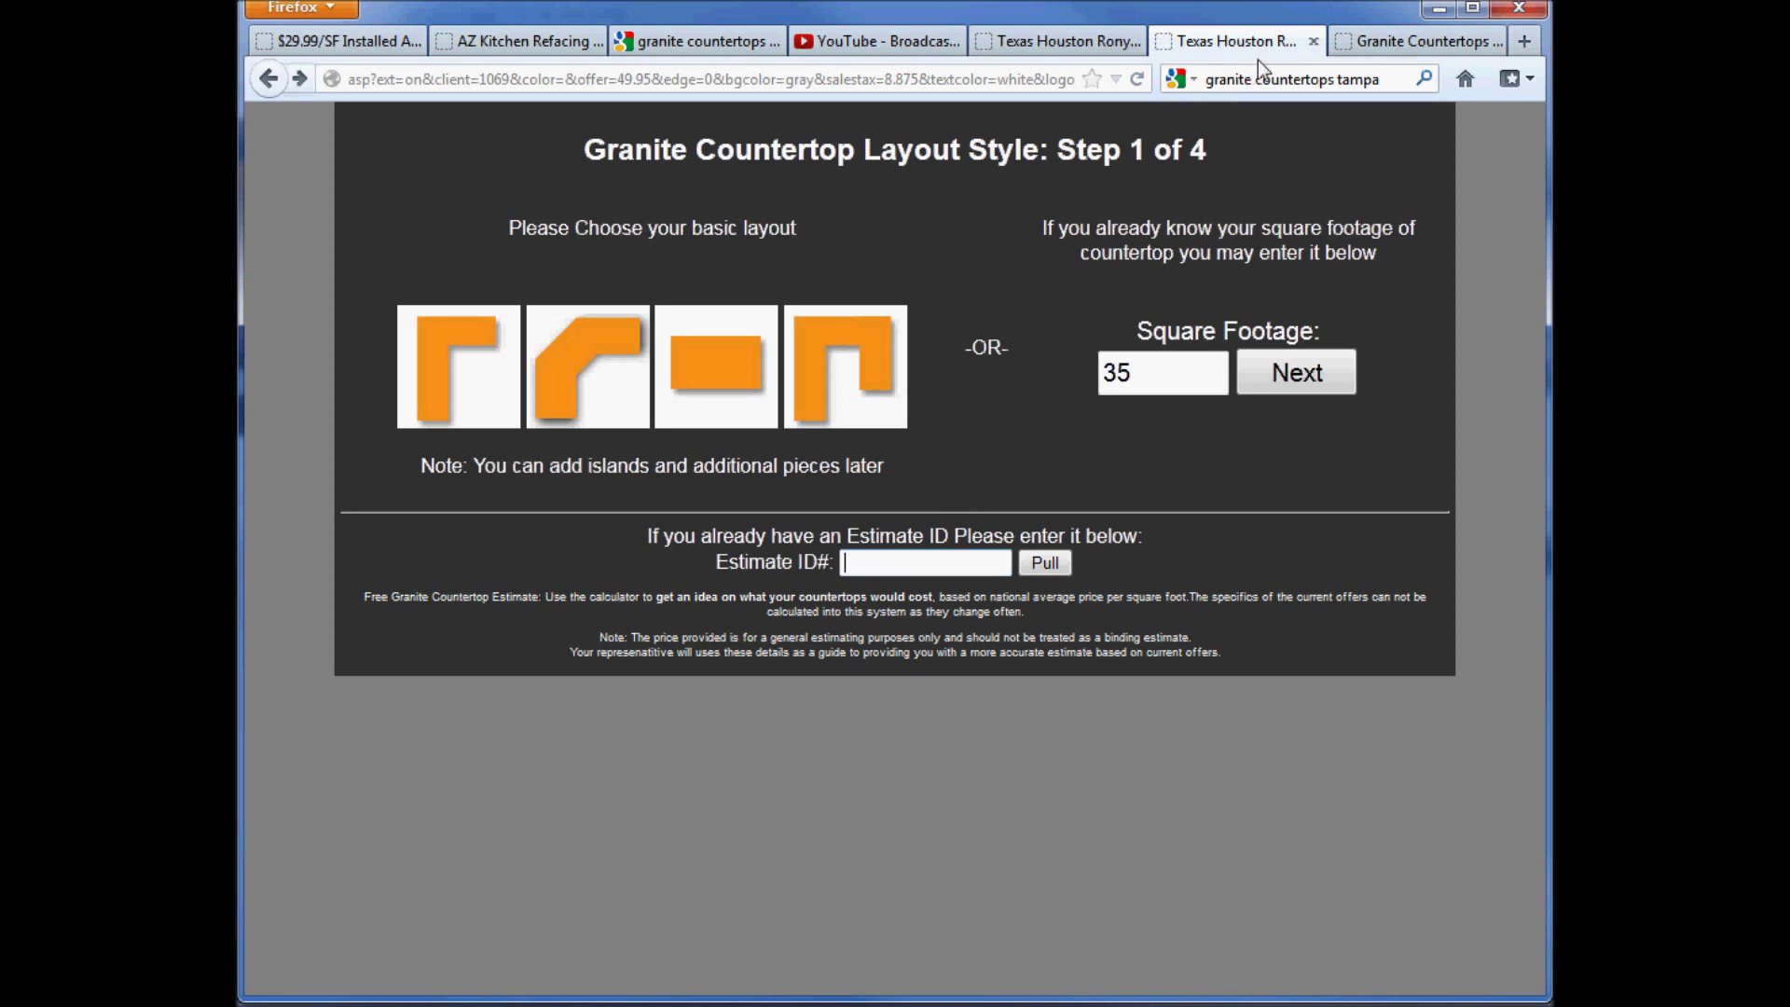
Step: Switch to the Spark lead management site and start a SmartLink for the Instant Estimator
click(1368, 41)
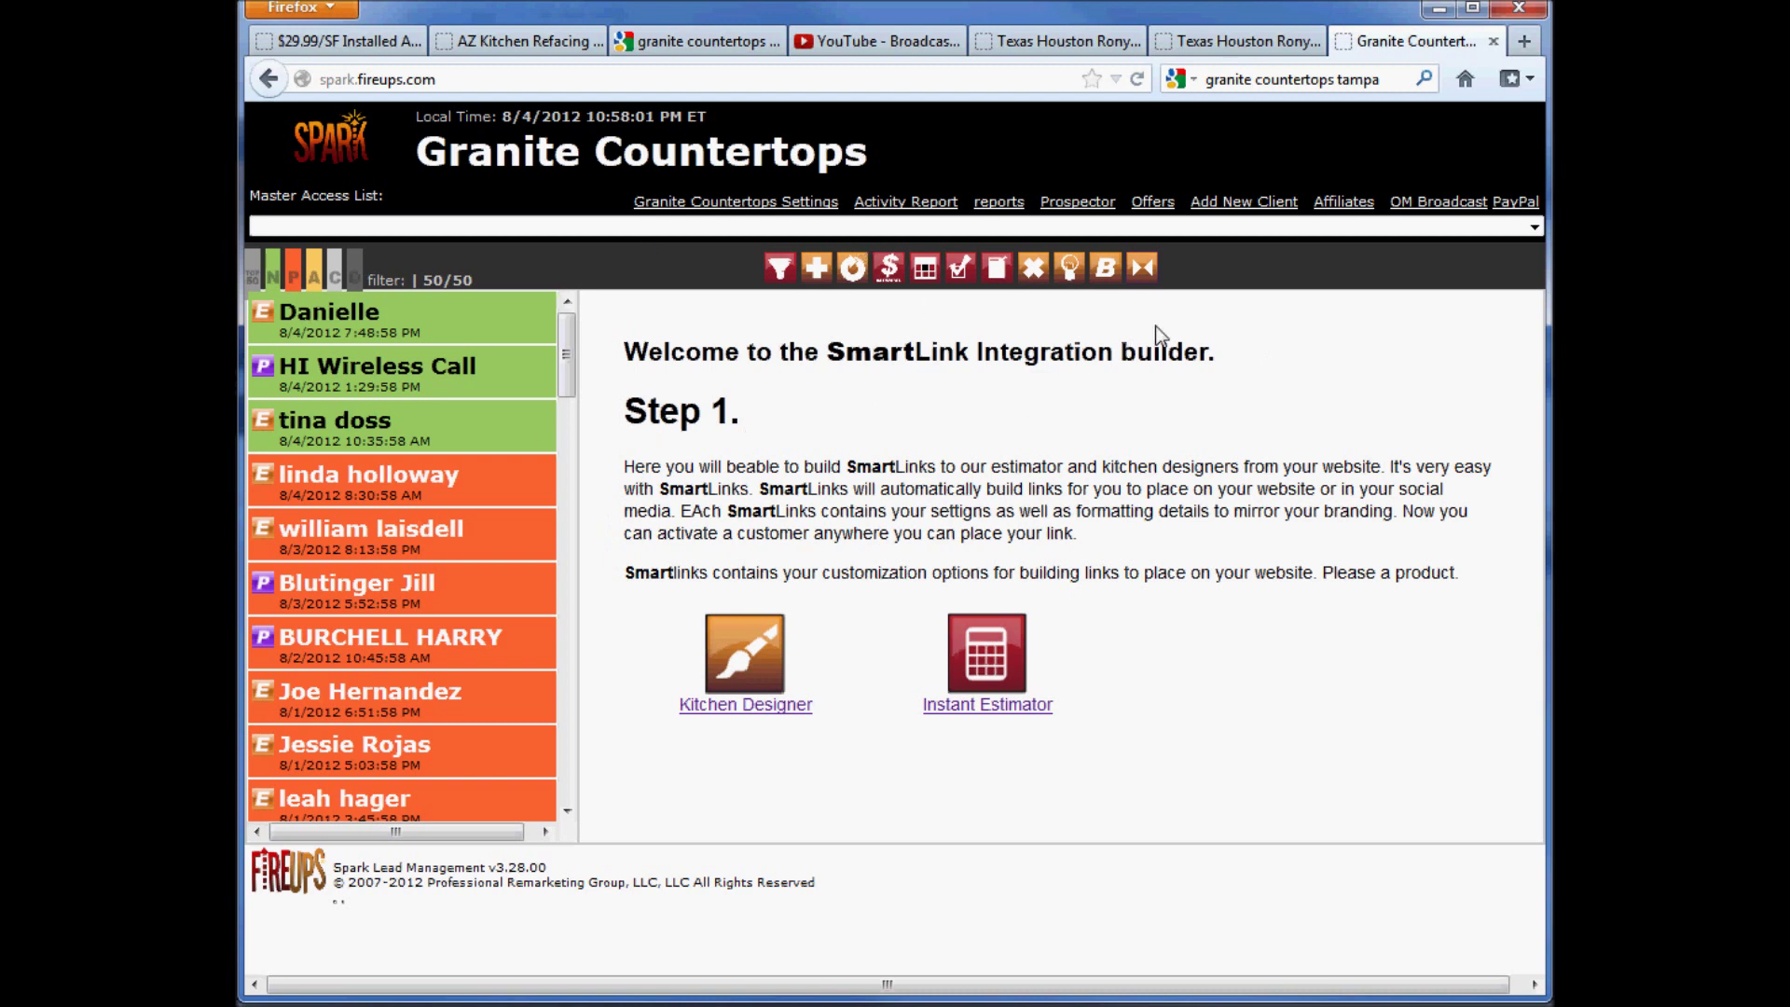
click(1153, 282)
click(995, 683)
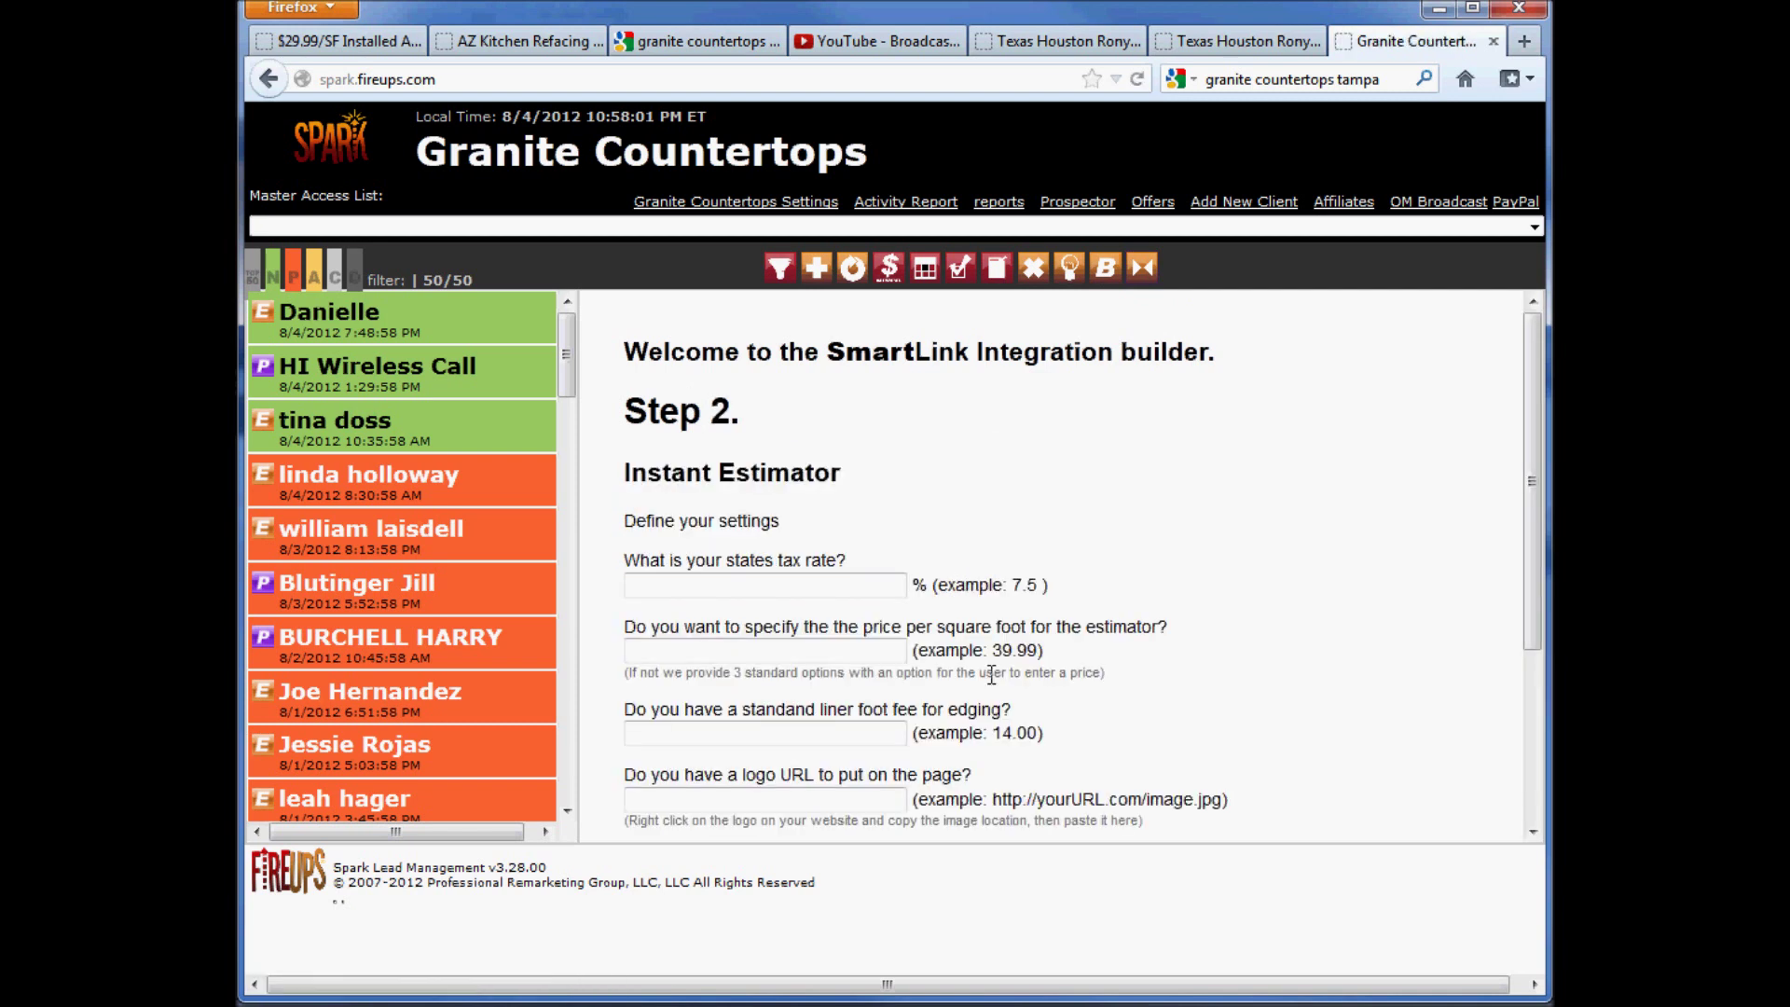
Step: Set the state tax rate to 6.5%, the price per square foot to 24.99 and the linear foot edging fee to 26.50
scroll(1051, 503, down, 2)
click(695, 459)
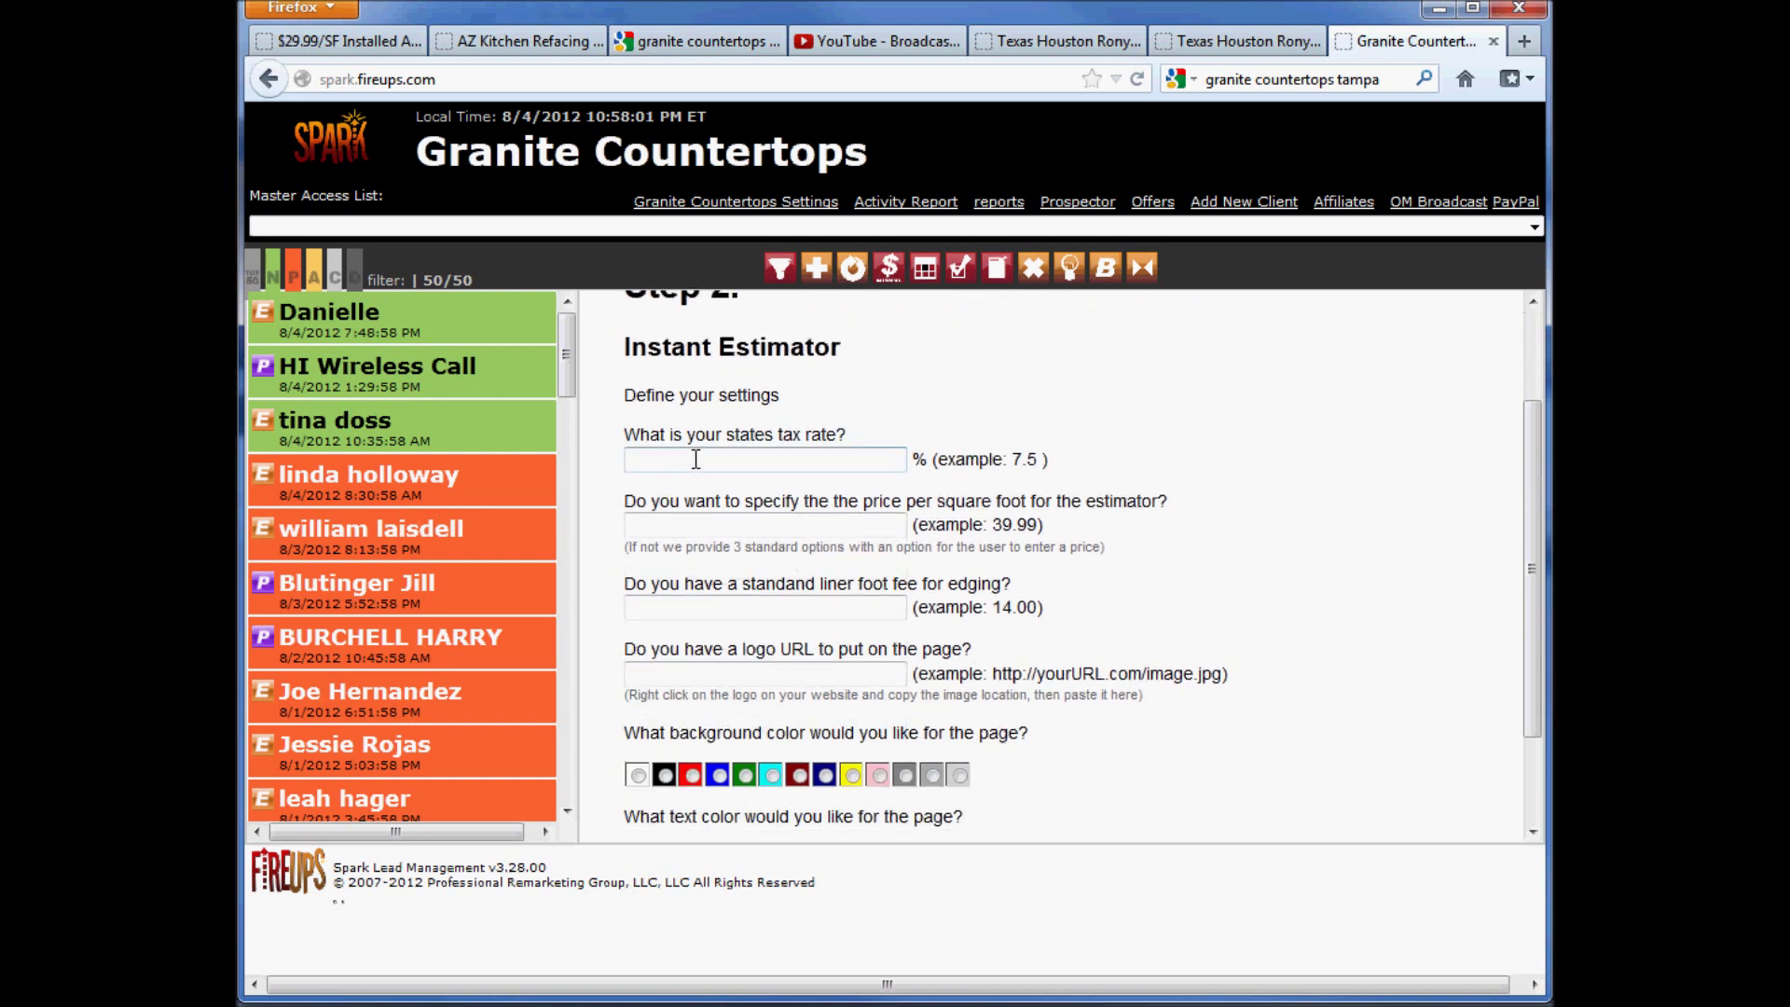
text(6.5)
click(792, 524)
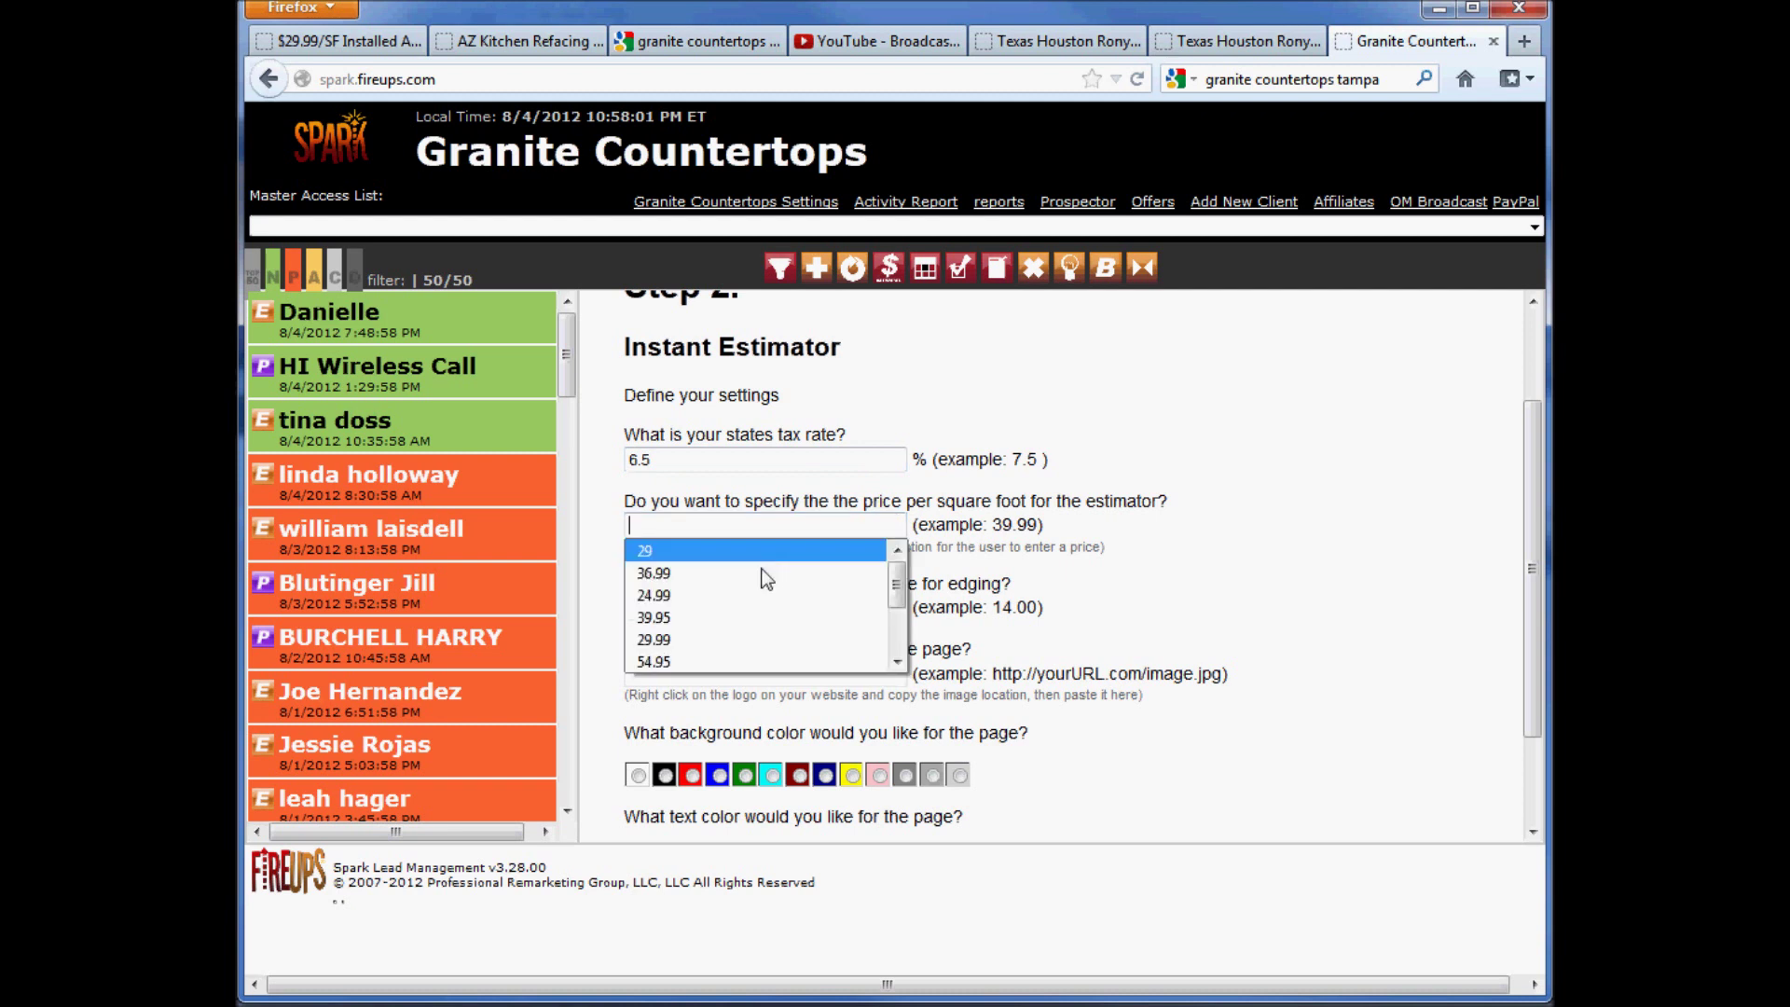
click(741, 596)
click(715, 607)
click(695, 607)
click(686, 633)
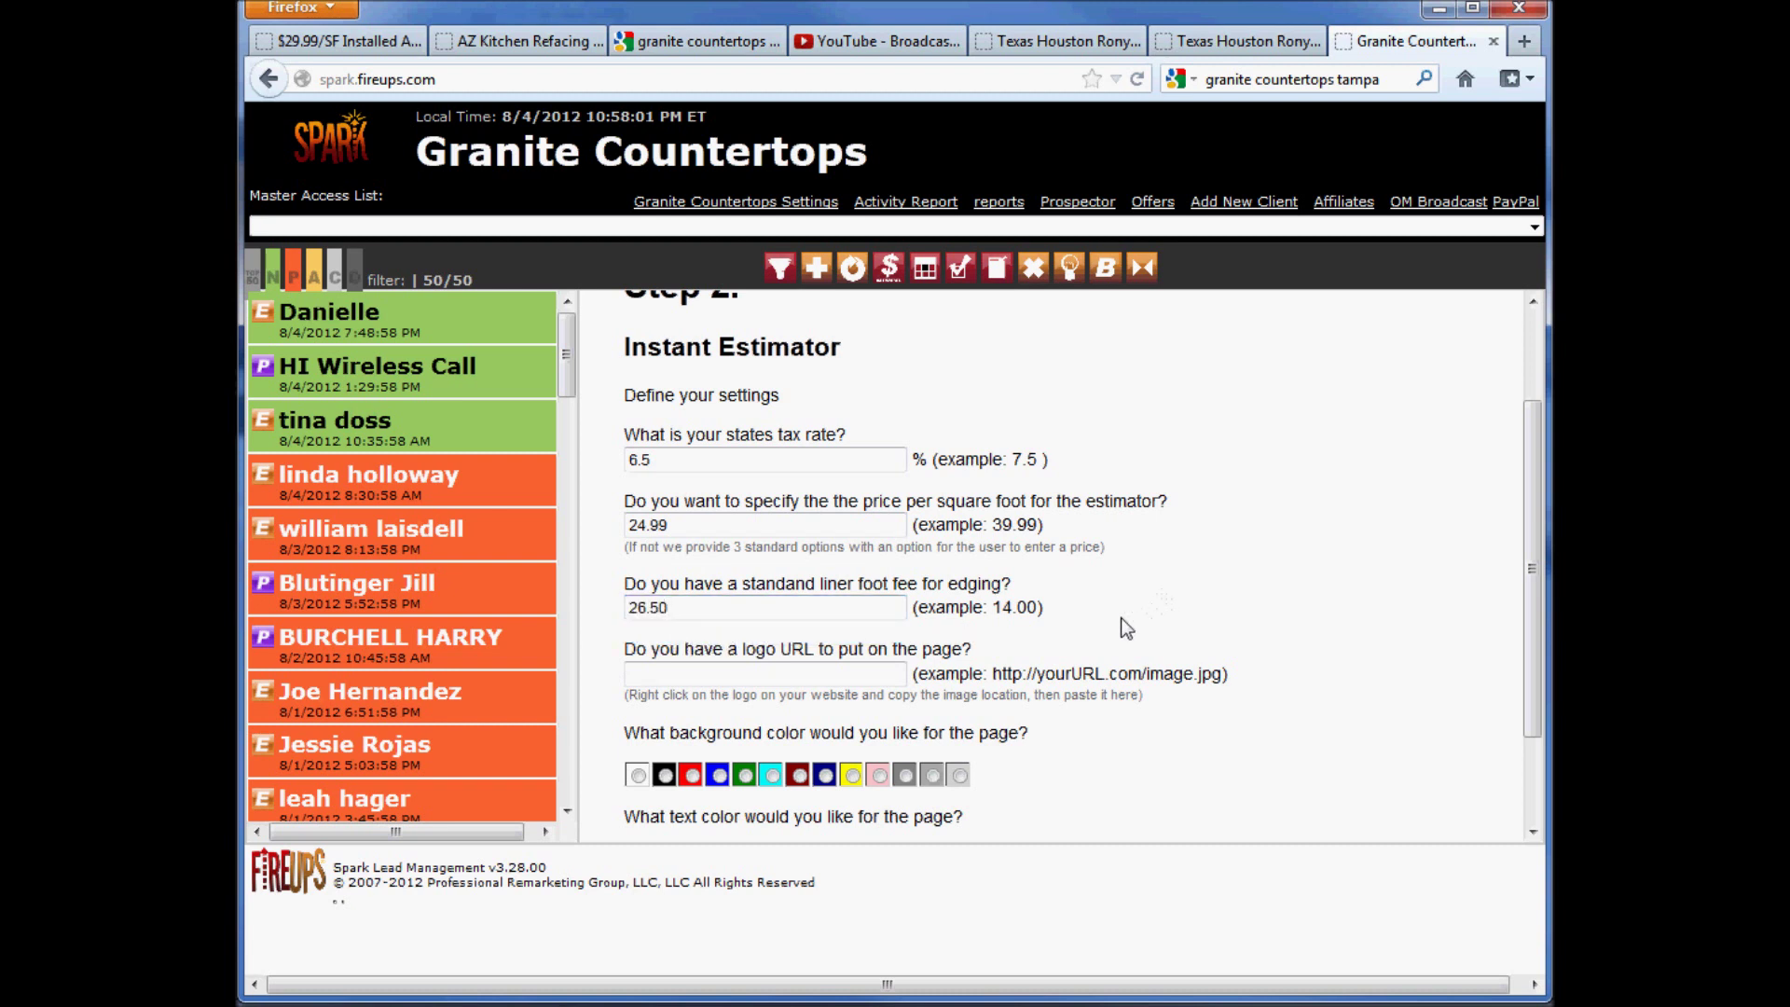
Step: Set the page's logo URL to the saved northmanmarble.com address ending in northman_logo.png
click(764, 674)
click(723, 676)
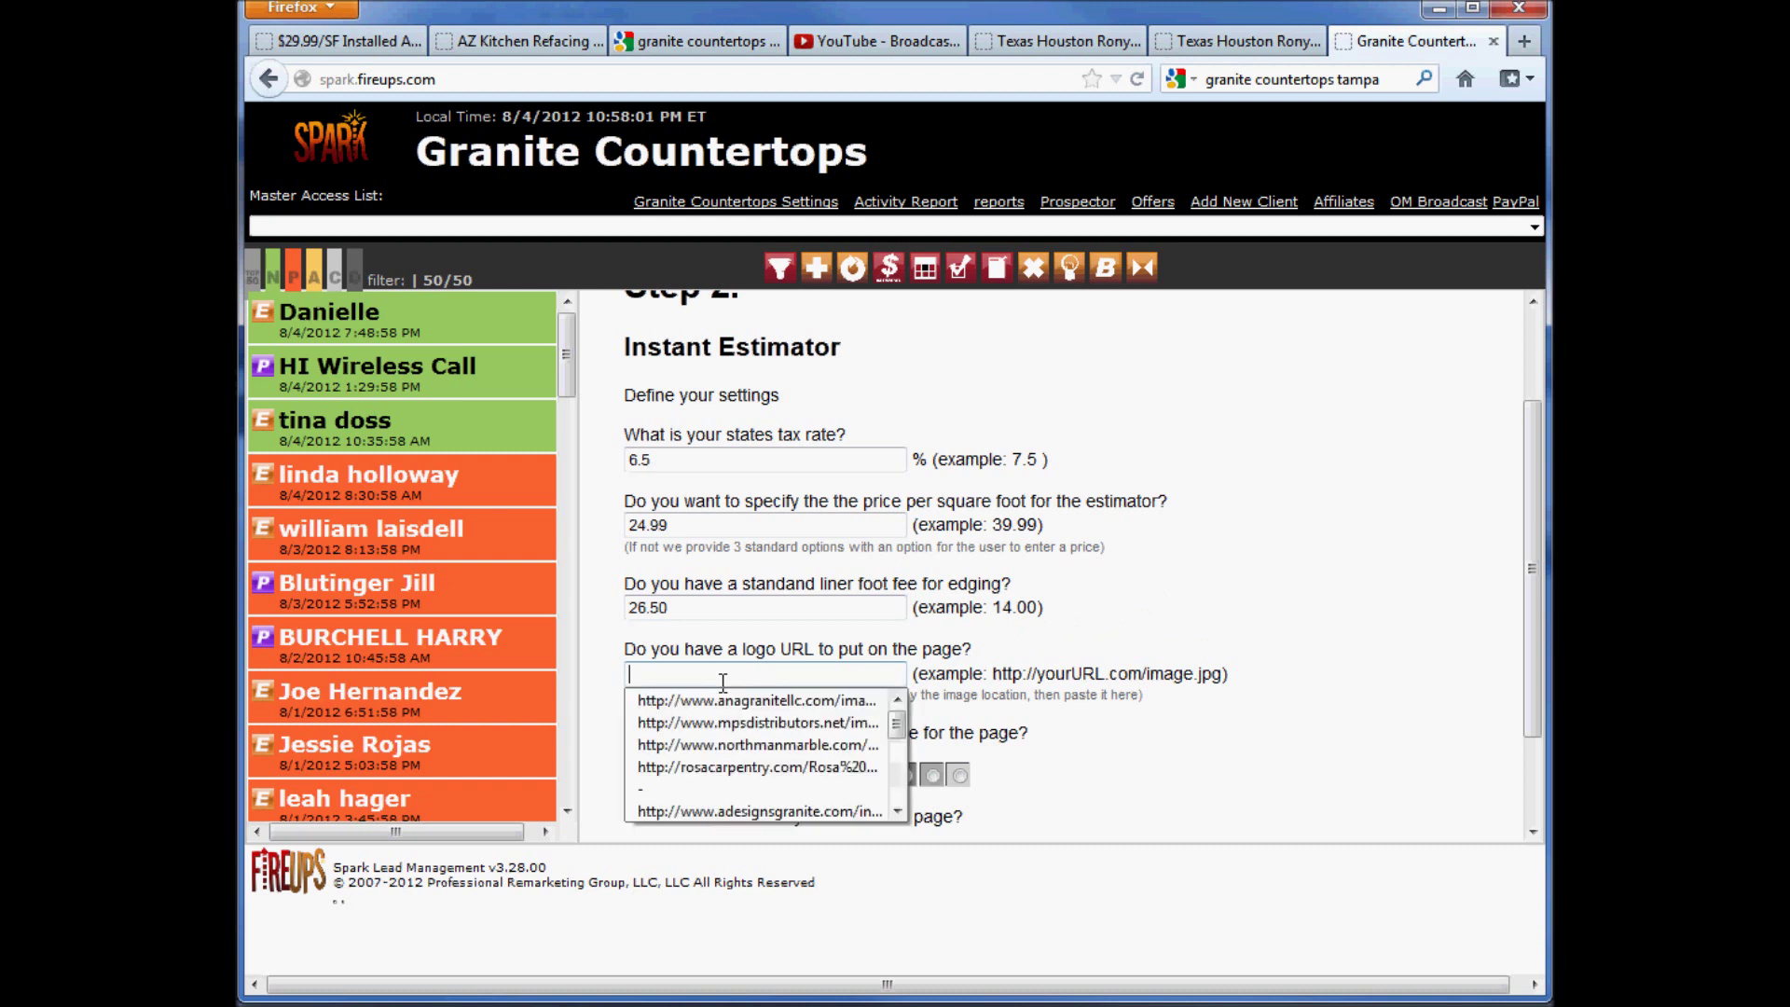
click(783, 743)
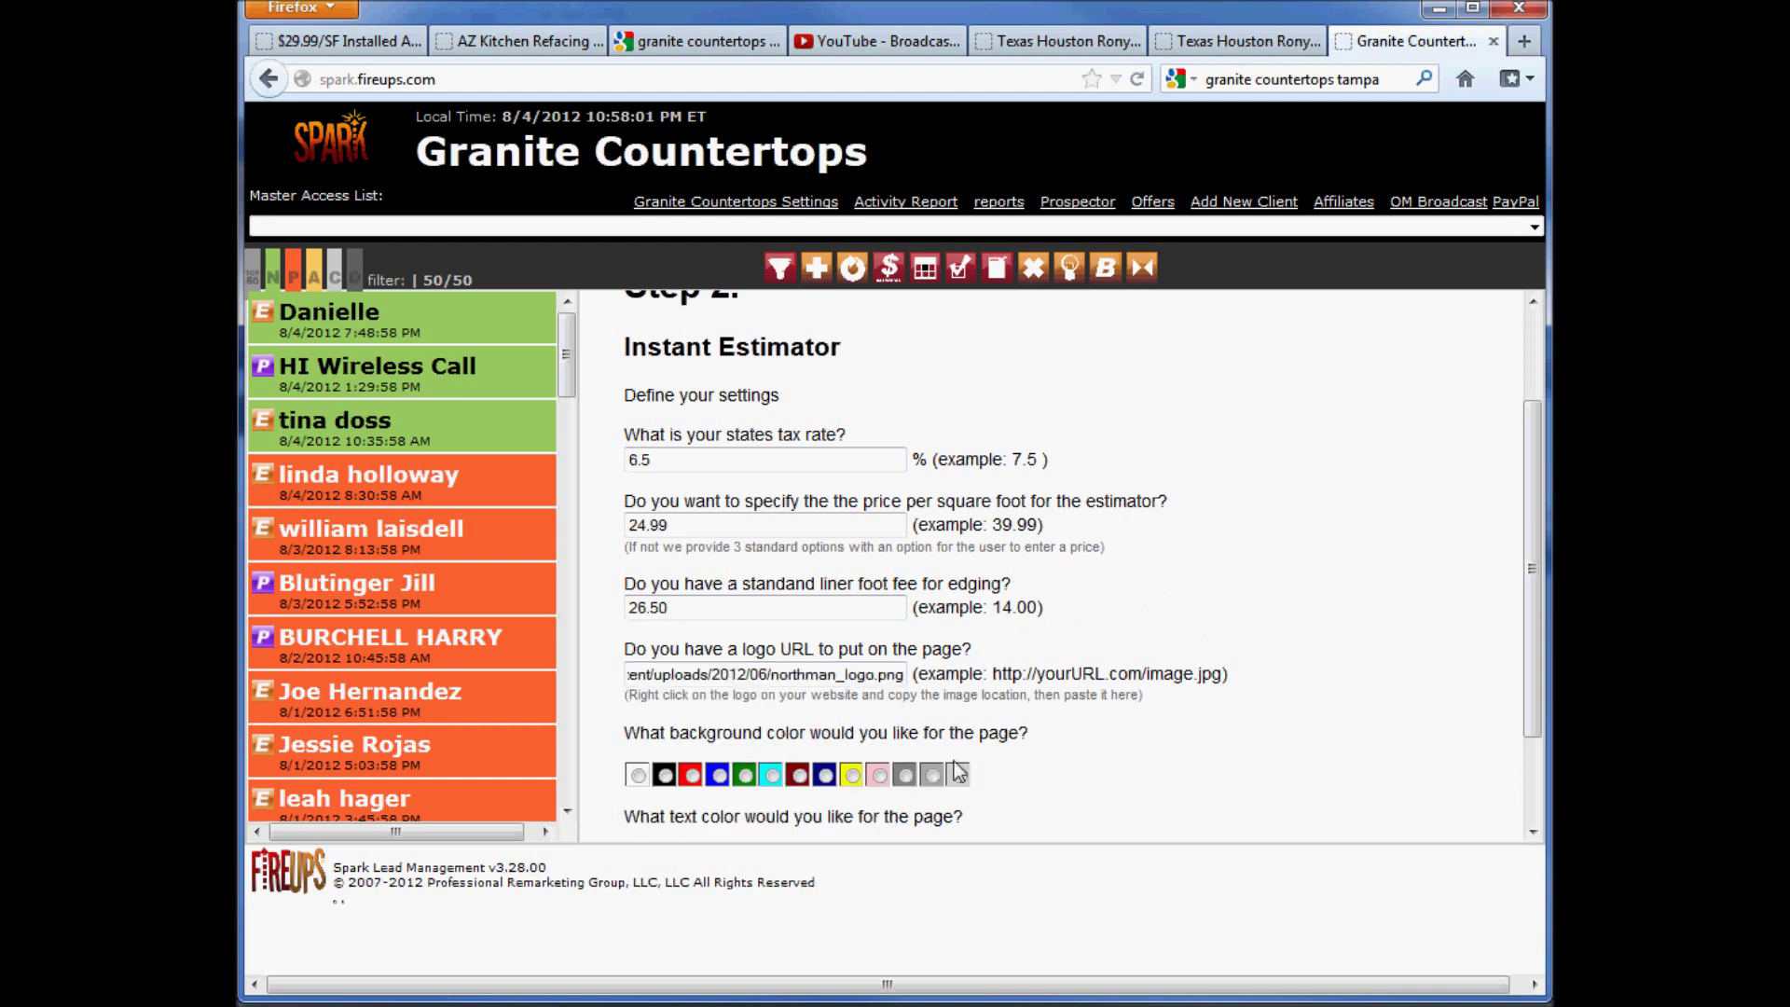
Step: Choose a black background and white text for the estimator page, and generate the SmartLink code
scroll(786, 742, down, 2)
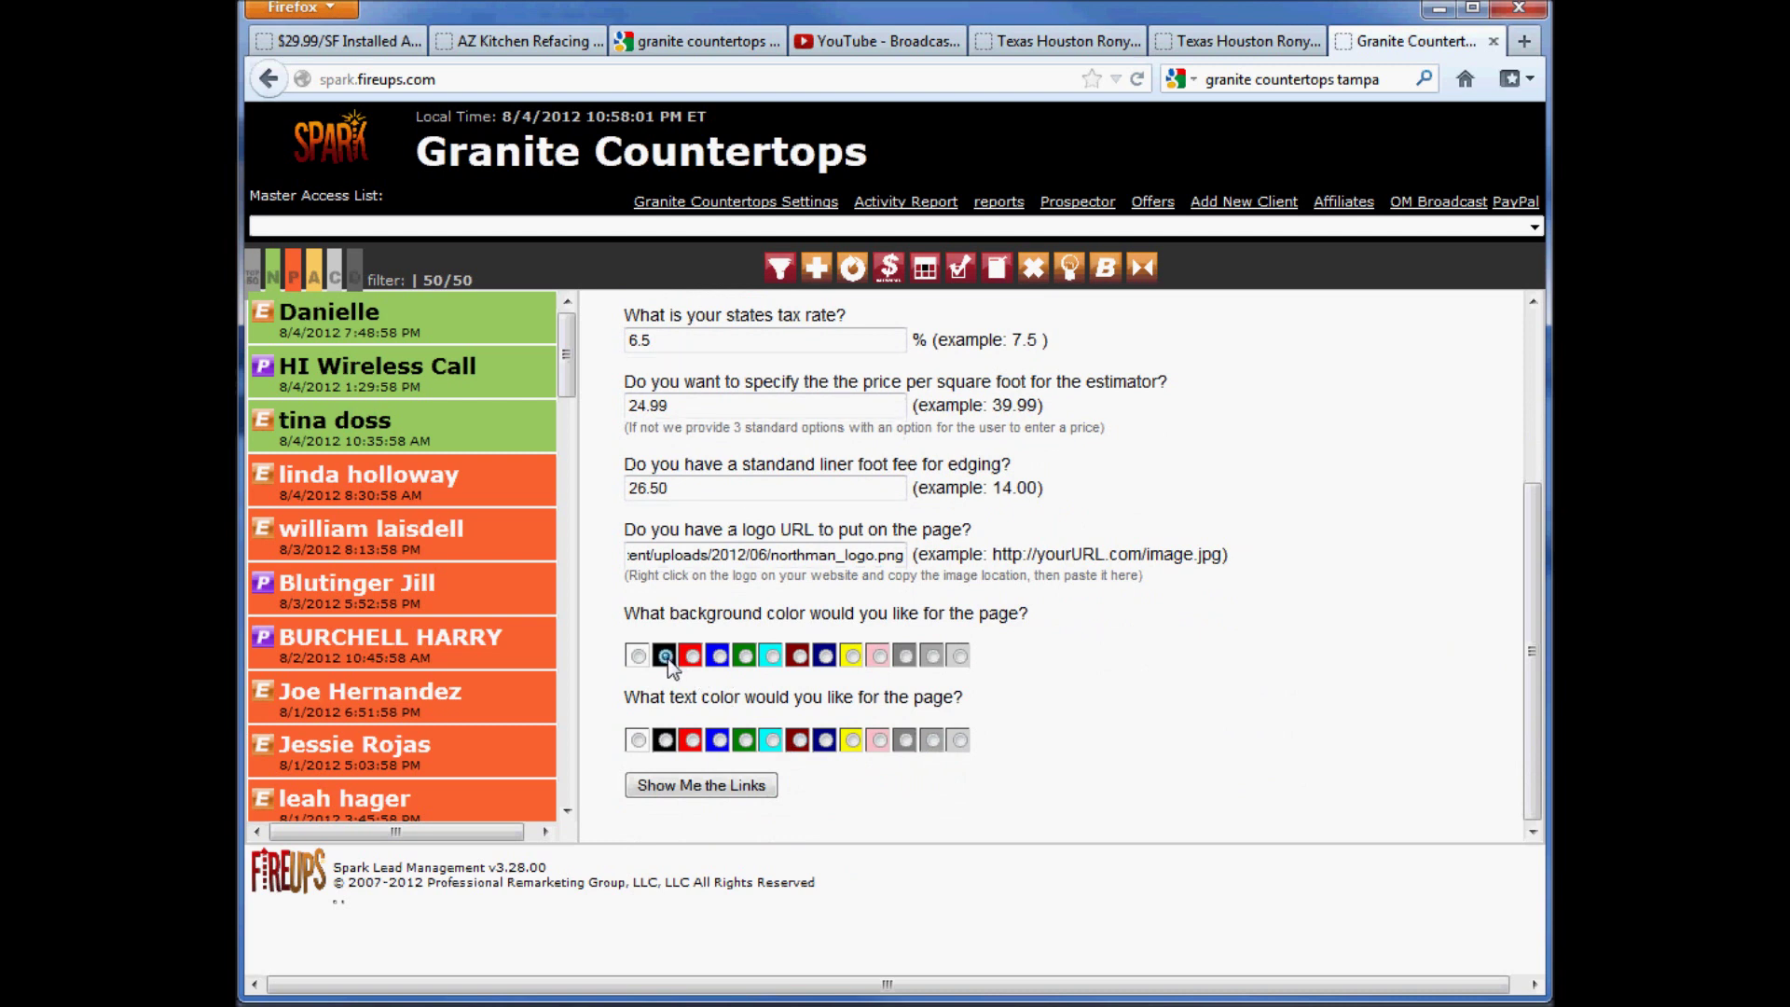
click(638, 740)
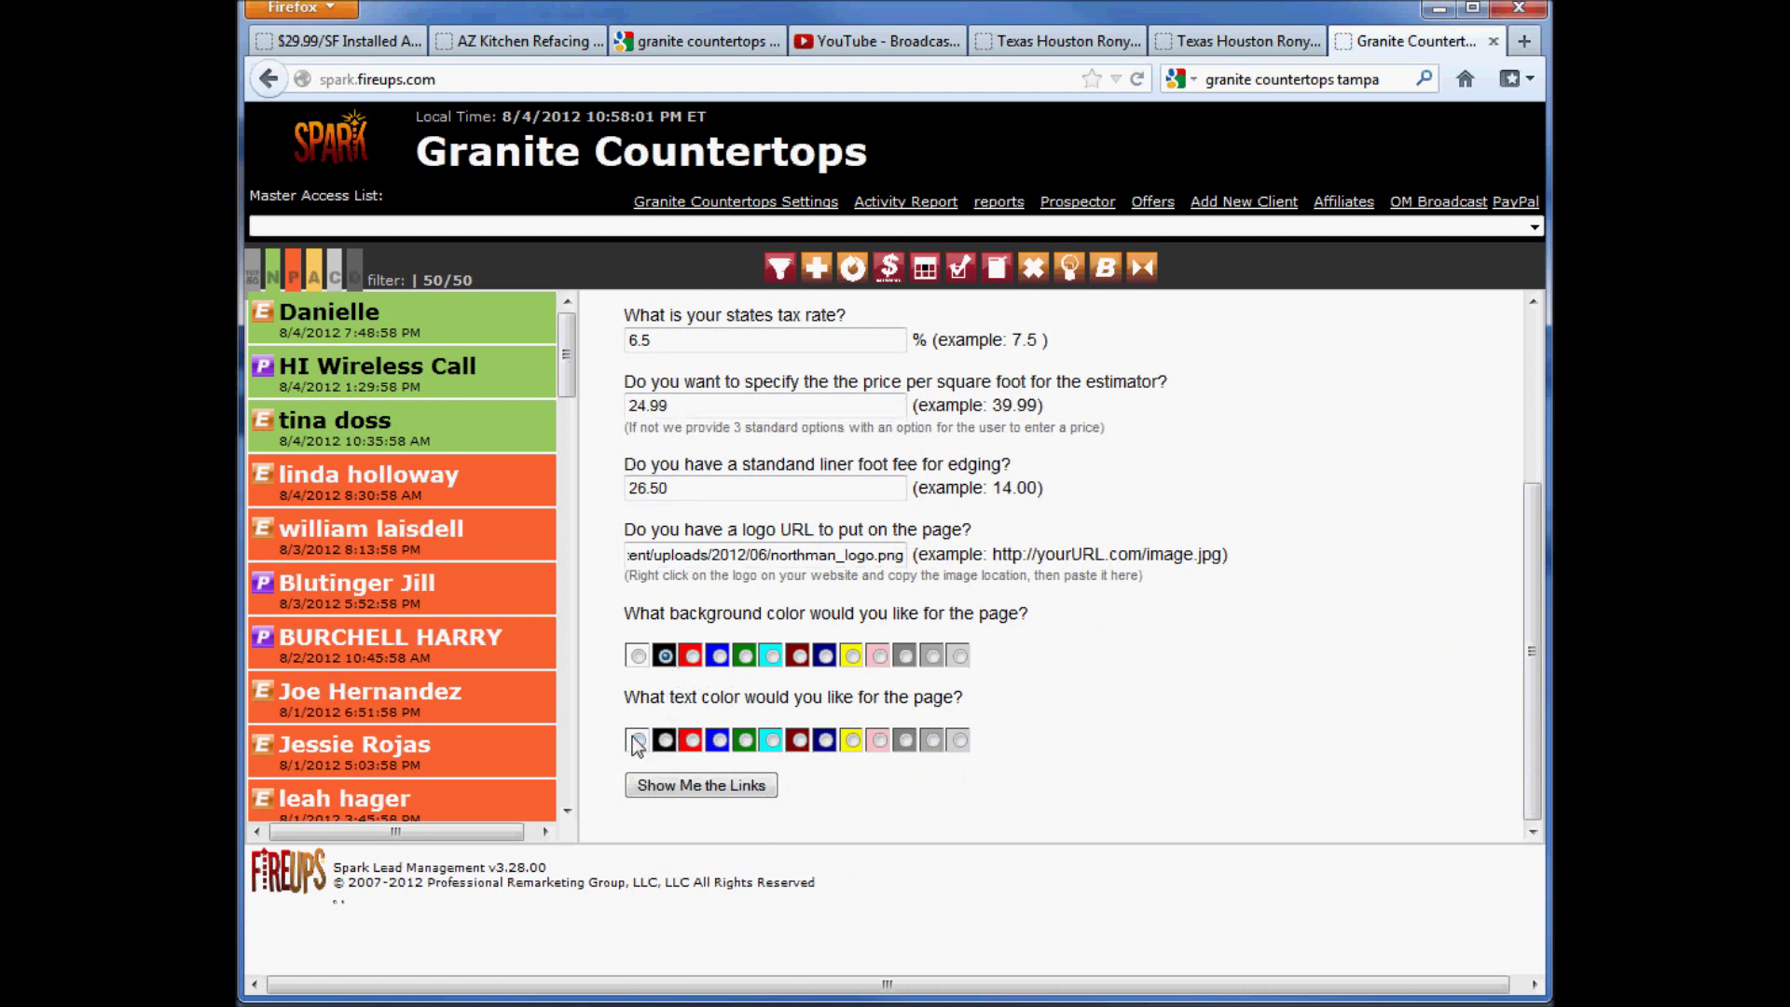
click(706, 787)
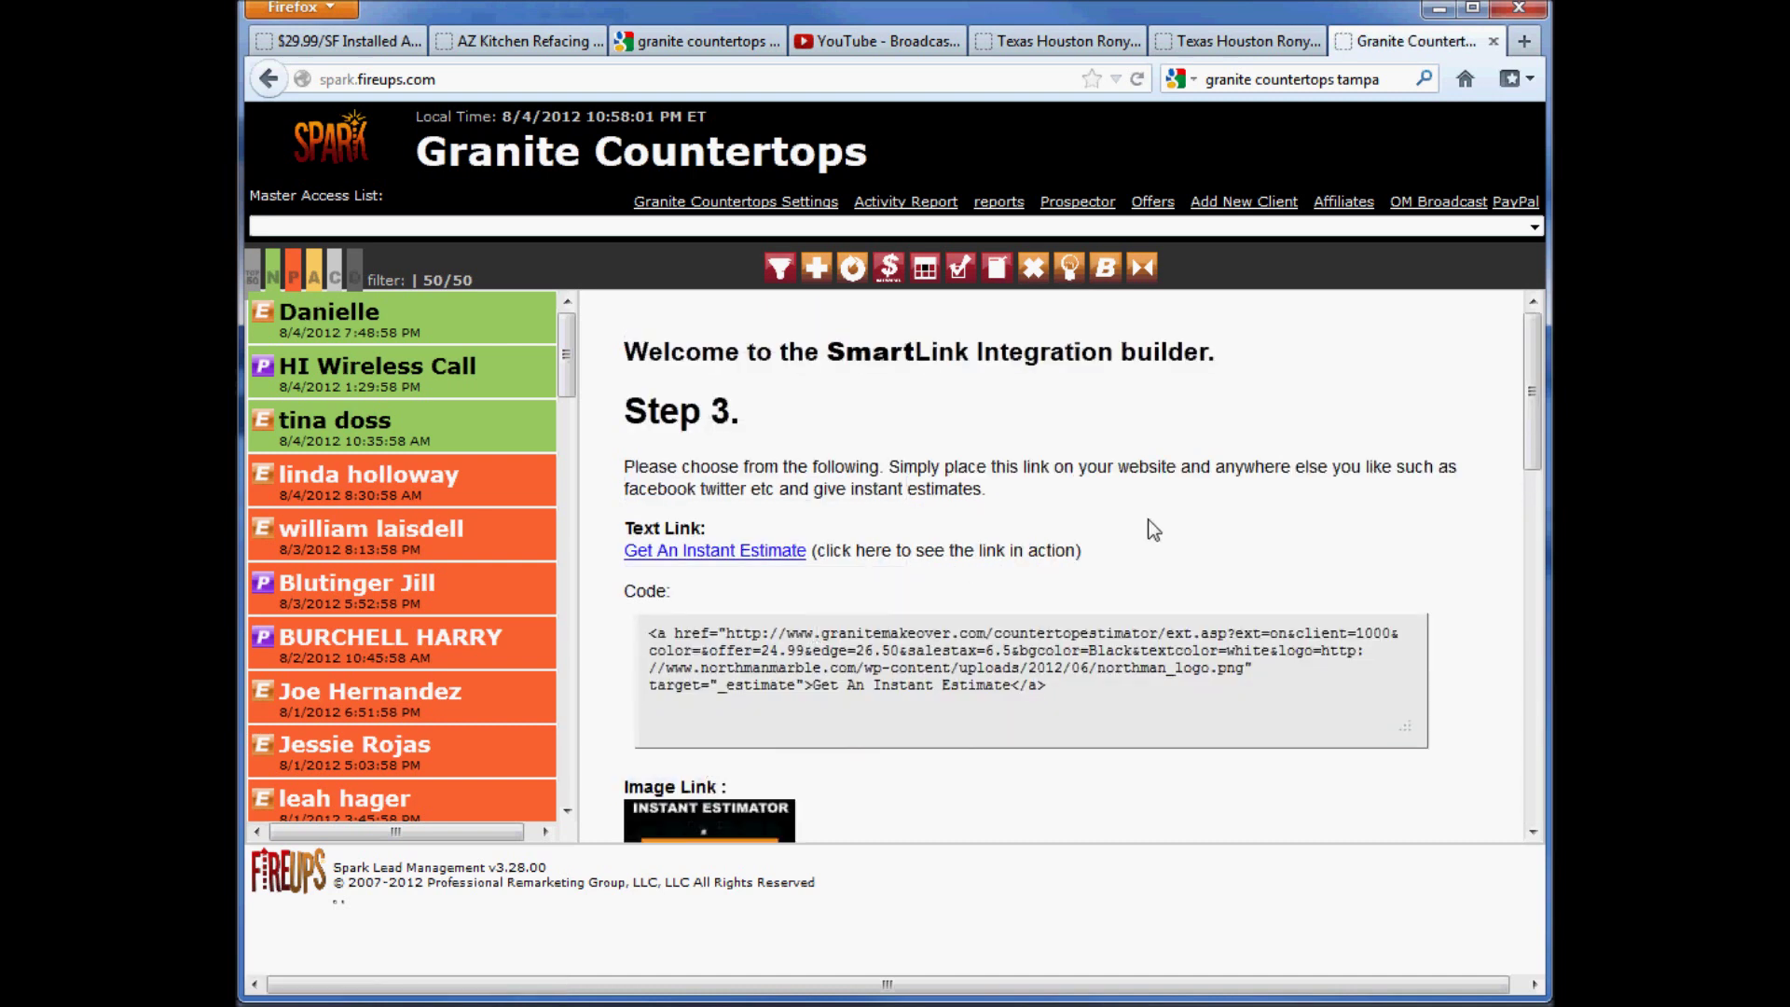
scroll(1155, 534, down, 2)
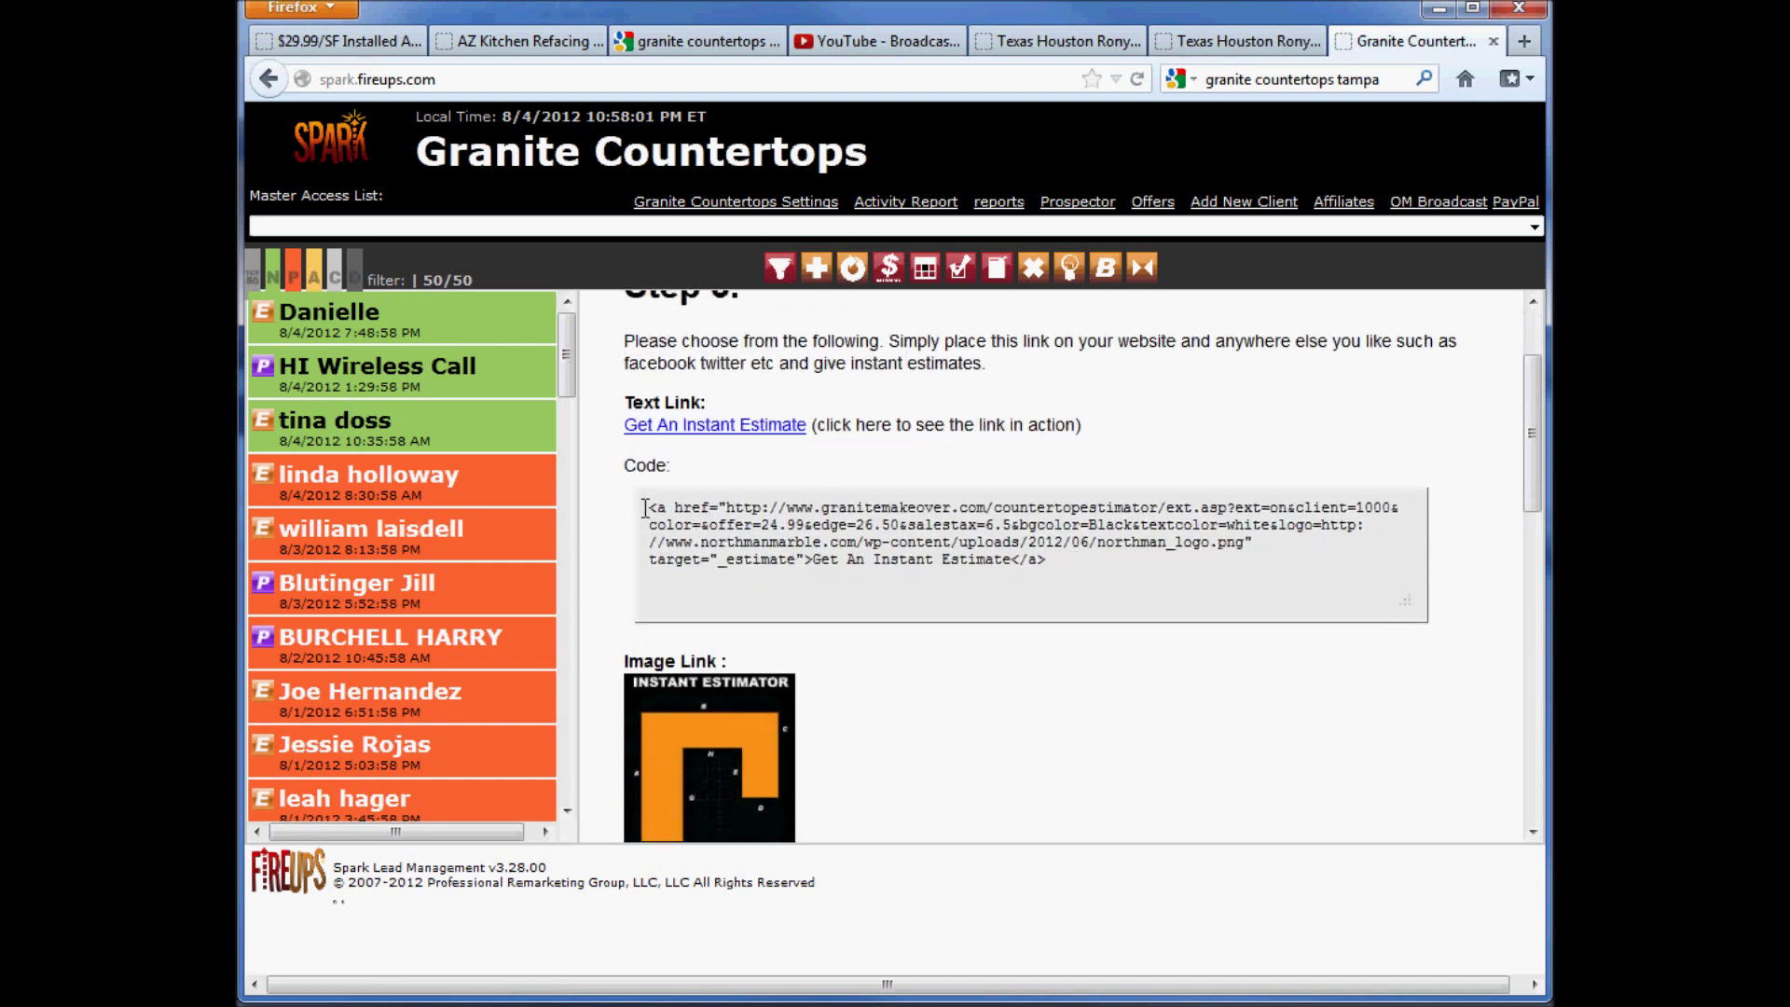
Step: Review the generated code blocks for the text link and the Instant Estimator image link, highlighting each one in full
drag(1052, 563, 653, 508)
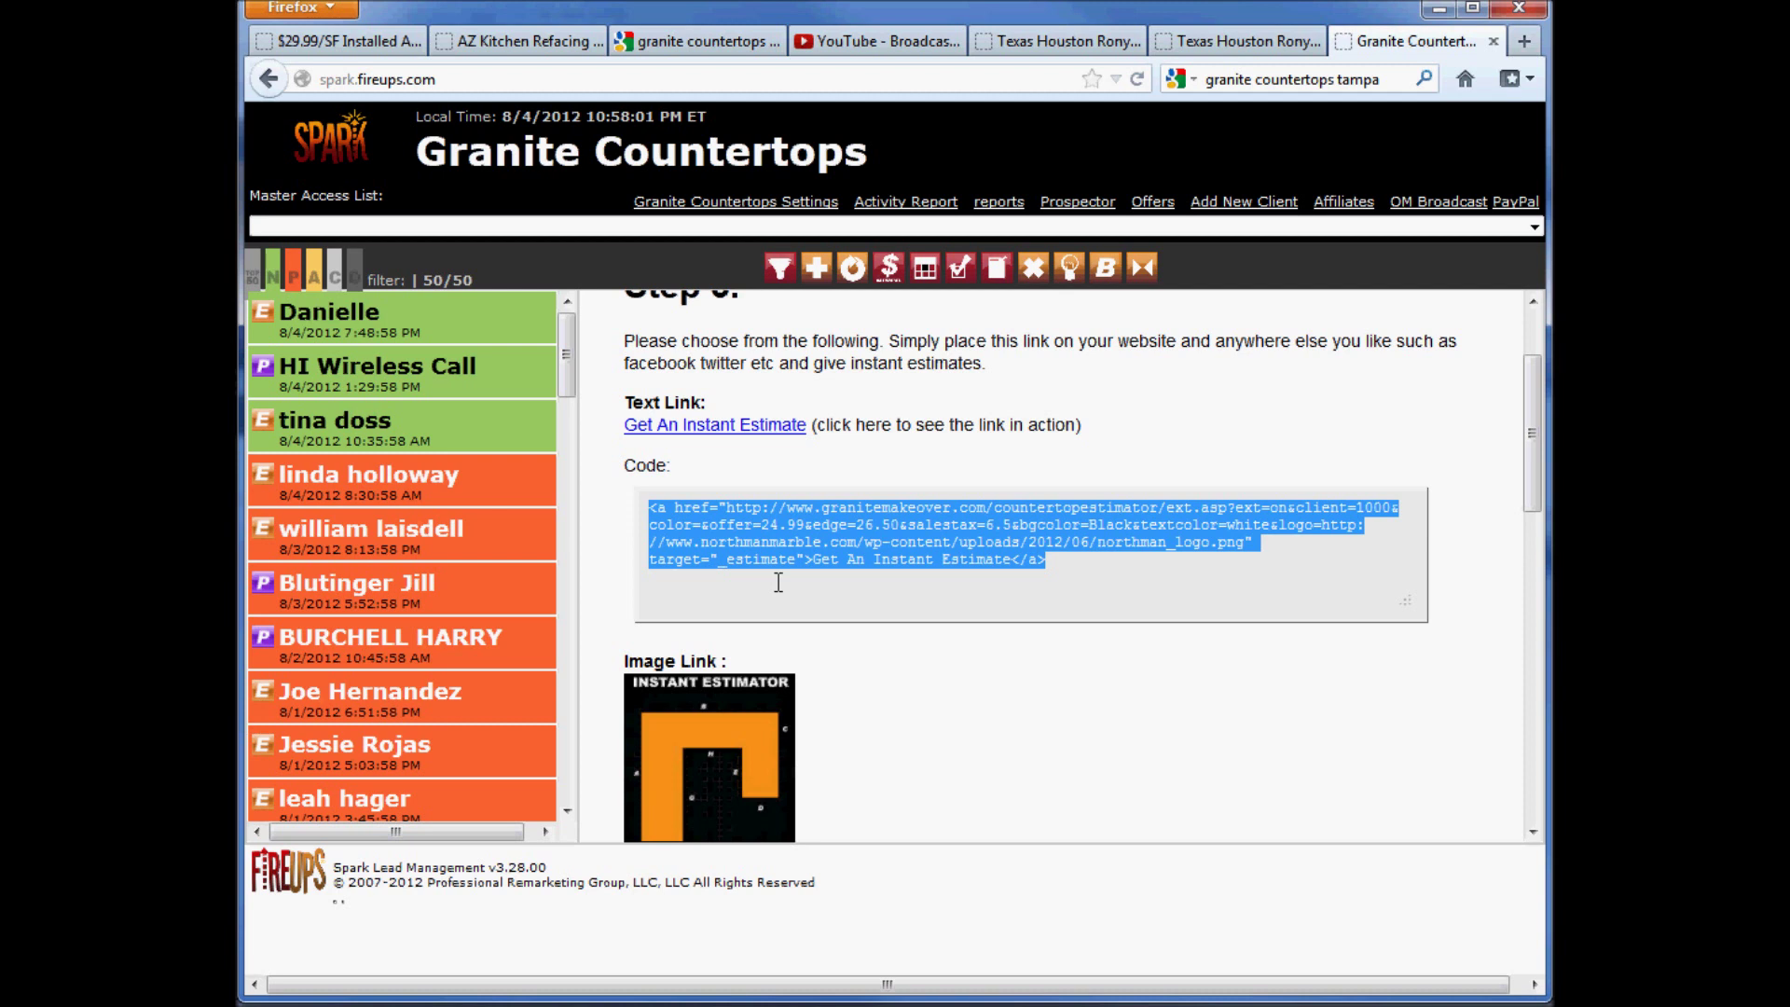
click(870, 684)
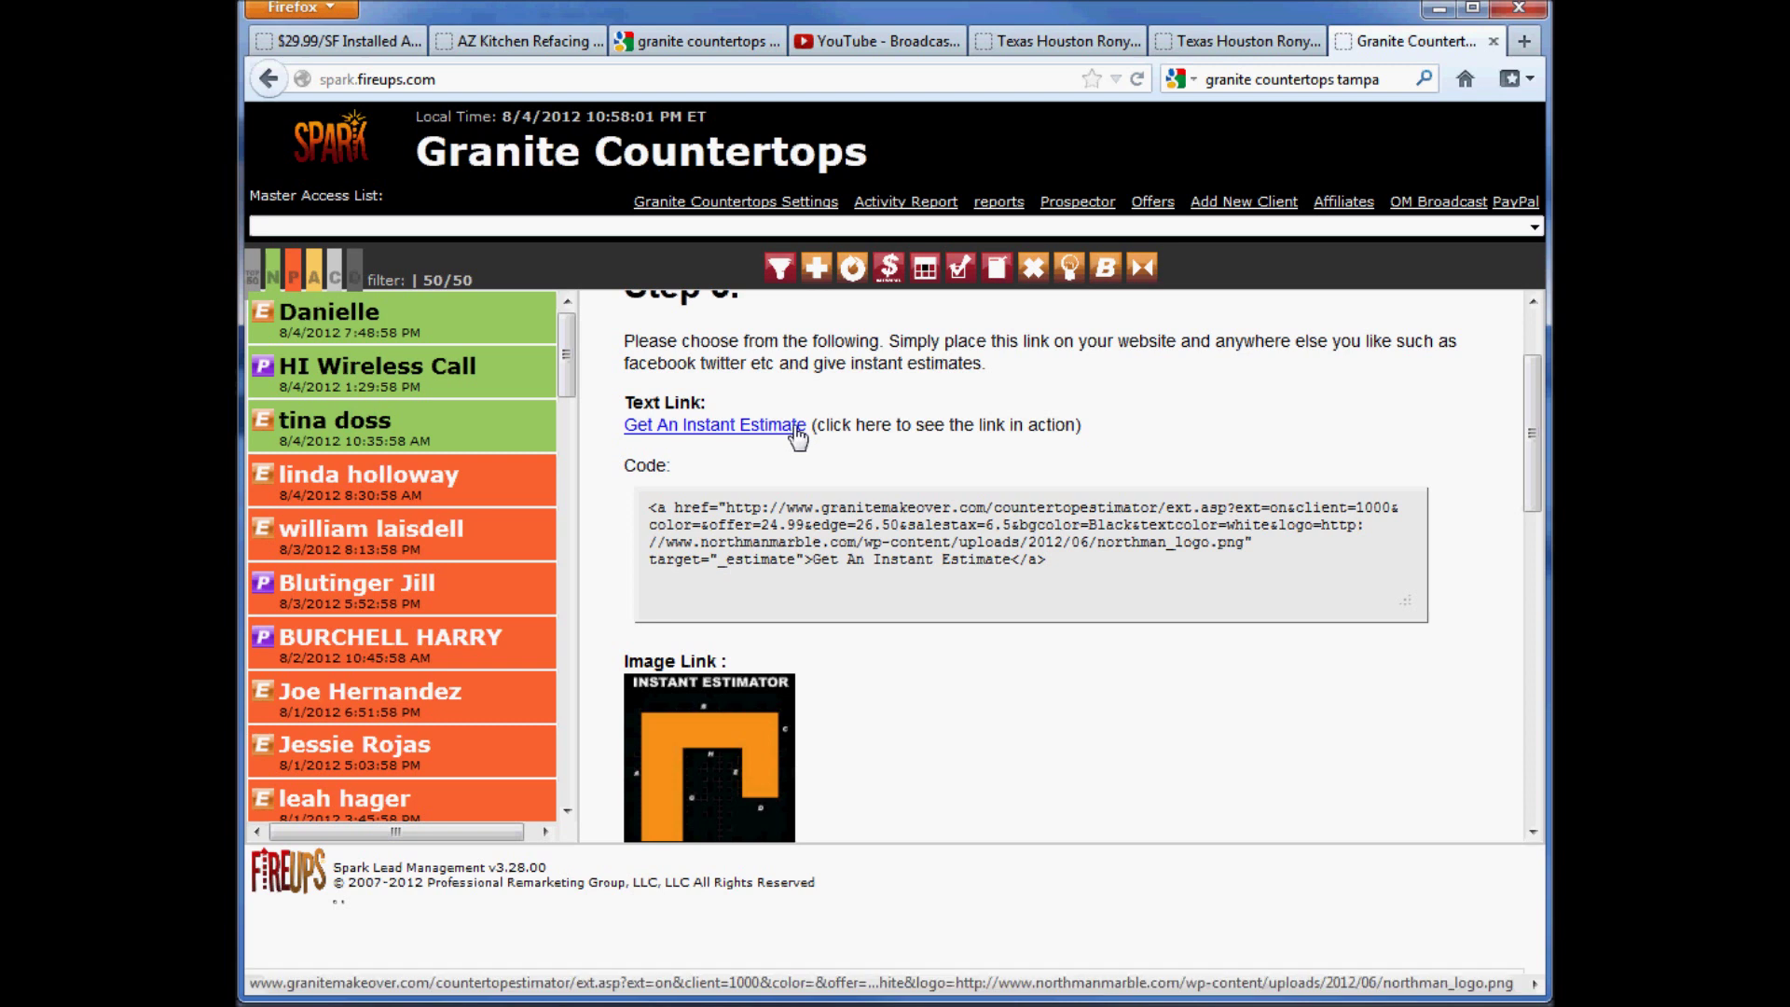
scroll(946, 699, down, 3)
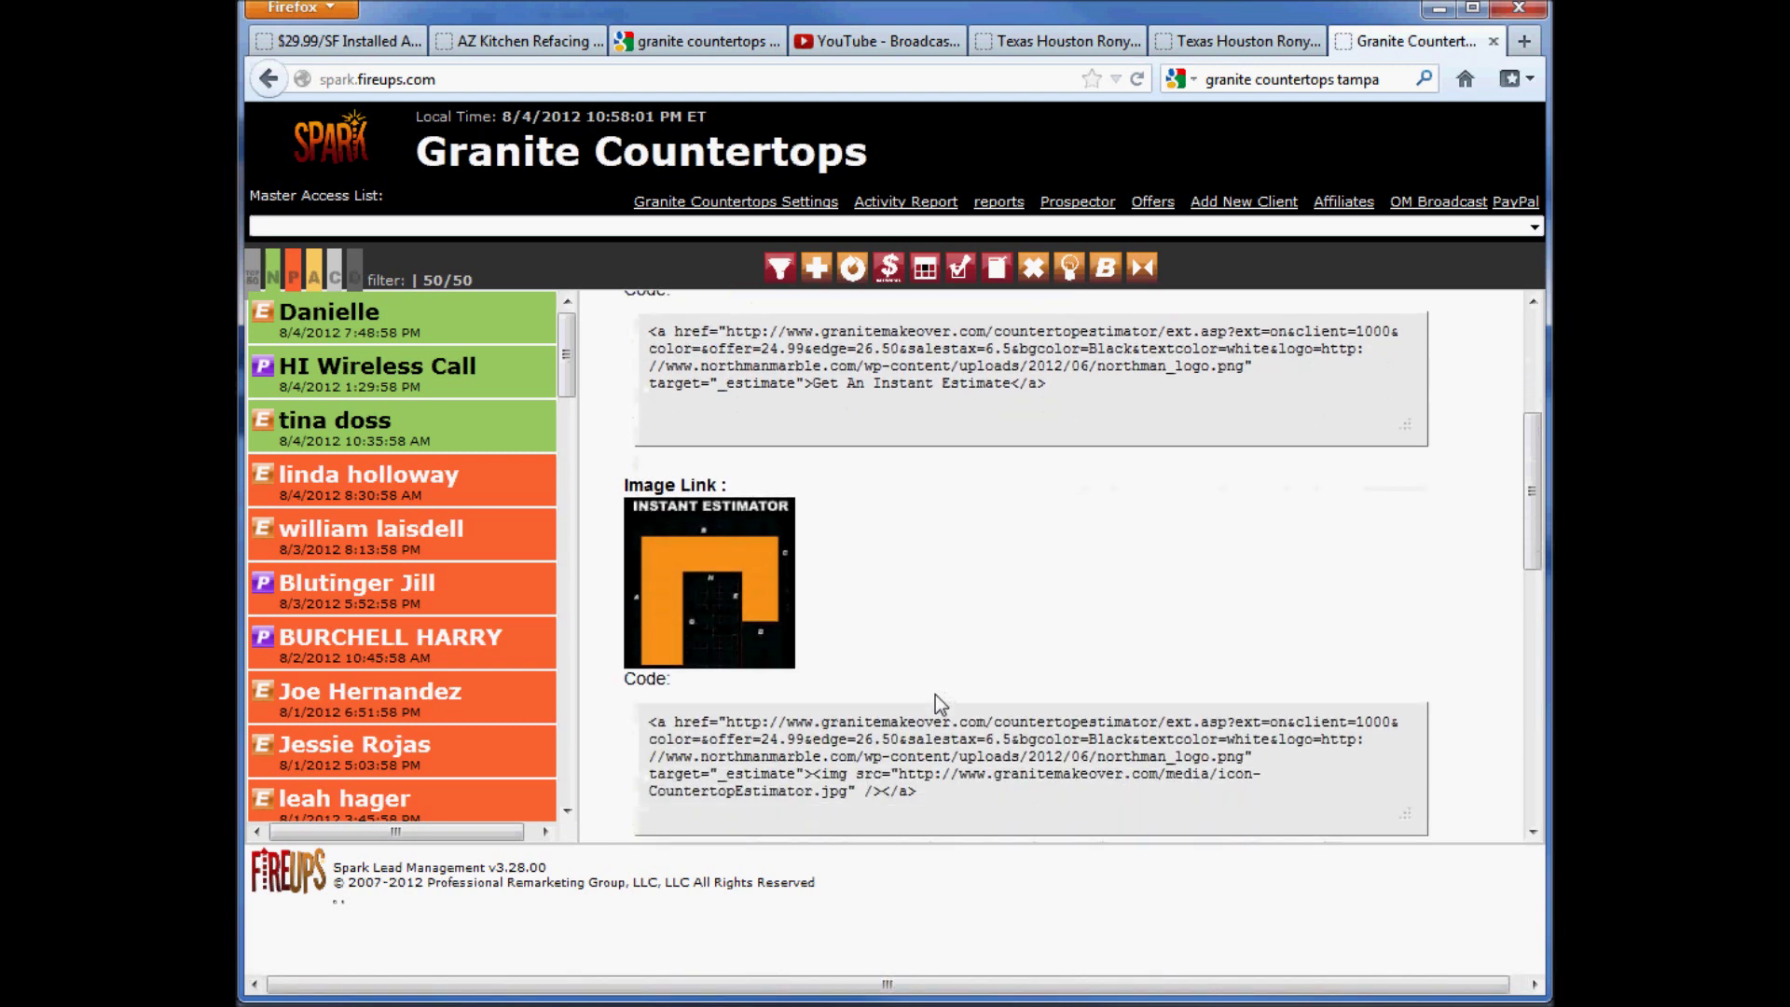
scroll(940, 704, down, 3)
drag(648, 519, 998, 601)
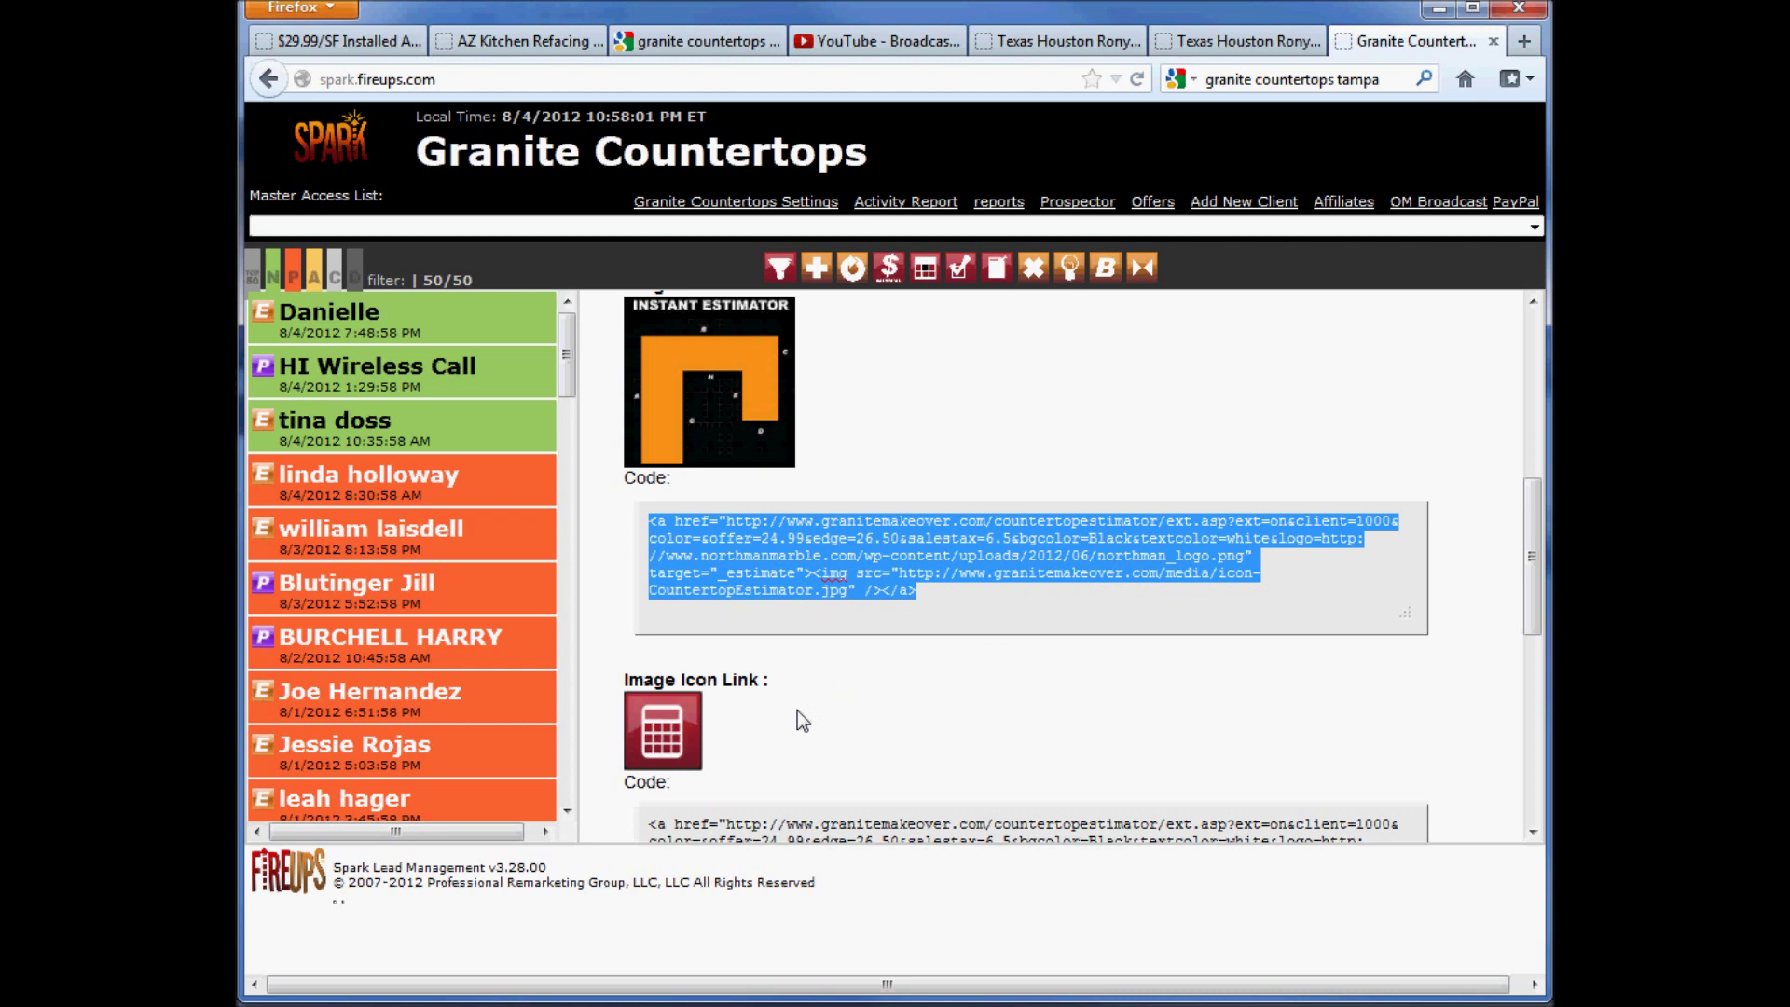
Step: Examine the two image icon link options, highlight the code of Image Icon Link #2, and read the closing copy-and-paste instructions
scroll(797, 710, down, 2)
scroll(703, 653, down, 2)
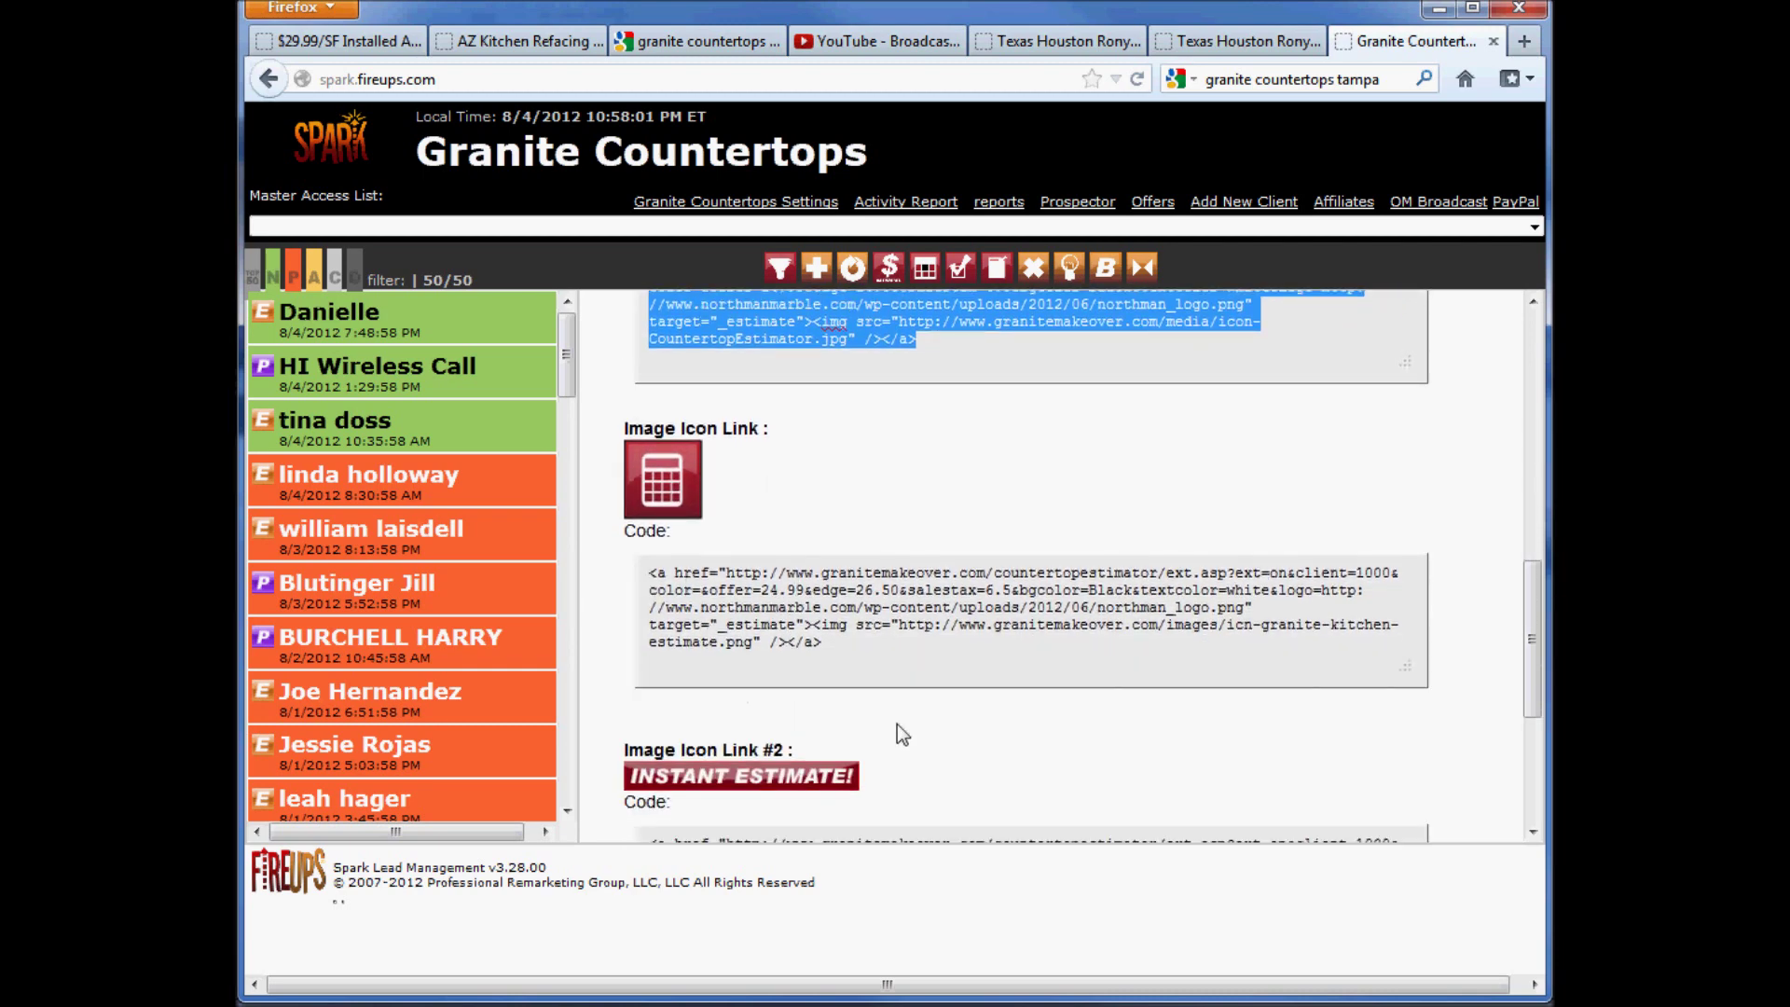
scroll(898, 731, down, 2)
drag(949, 795, 630, 722)
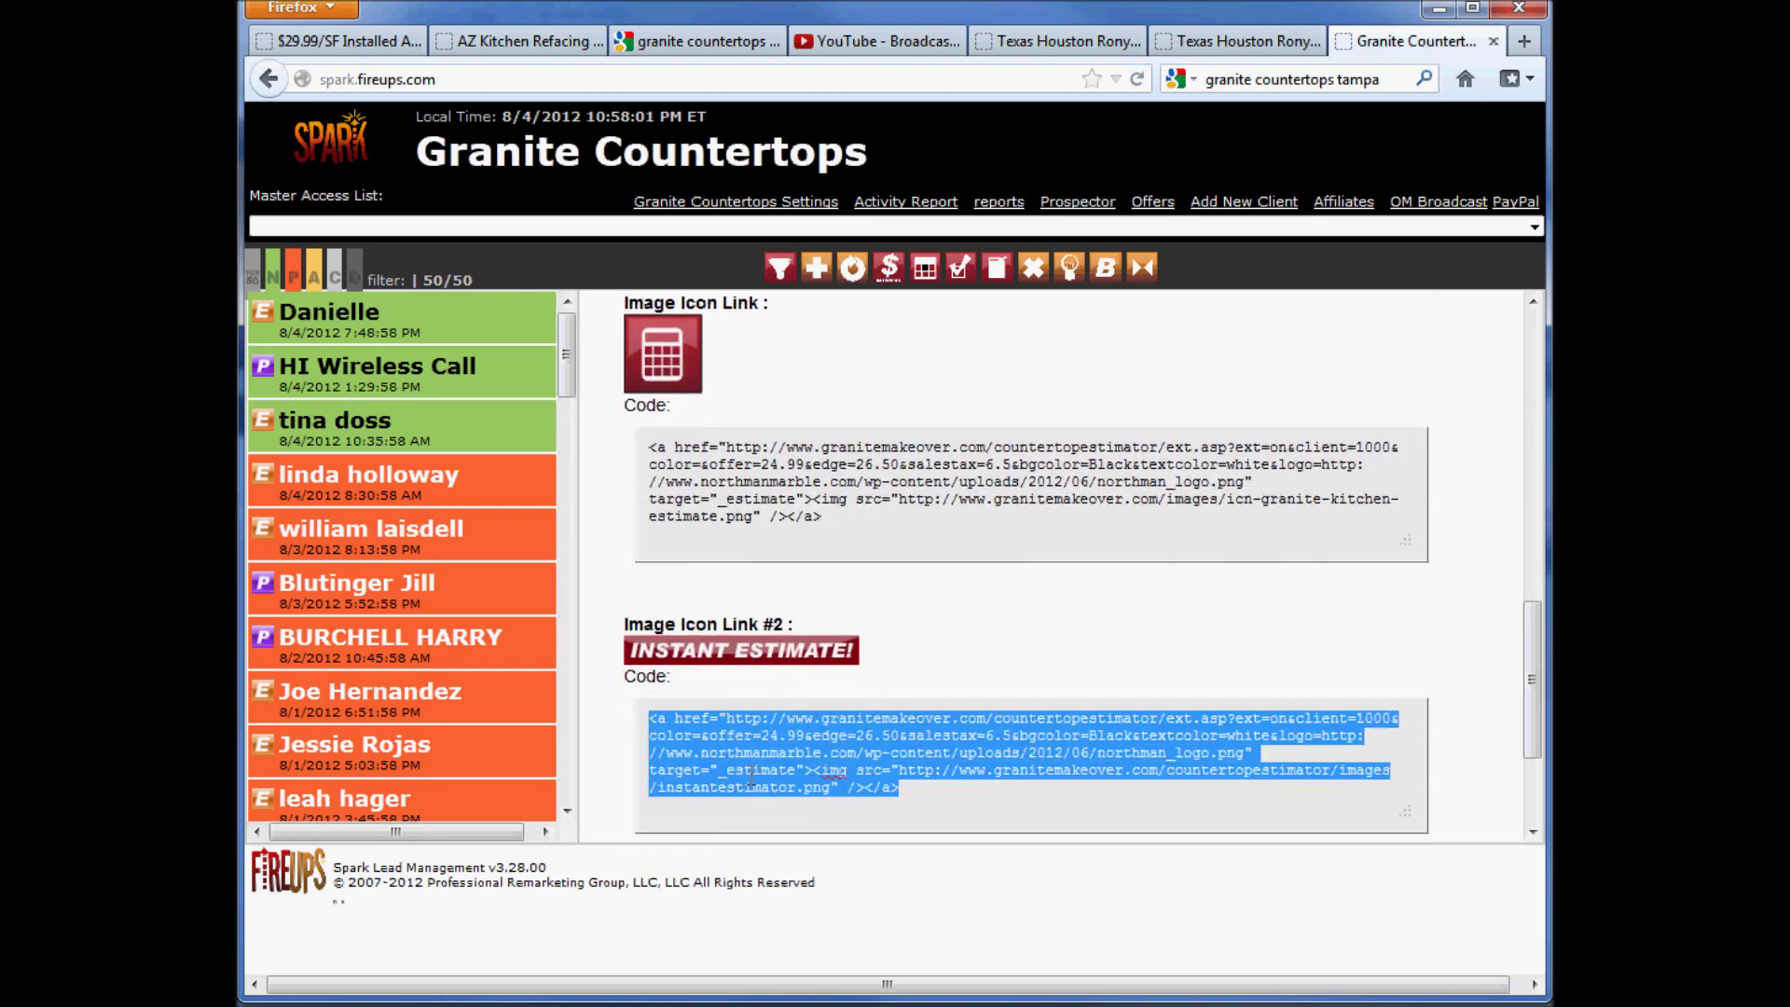
click(751, 775)
drag(949, 795, 641, 714)
click(921, 791)
scroll(919, 791, down, 2)
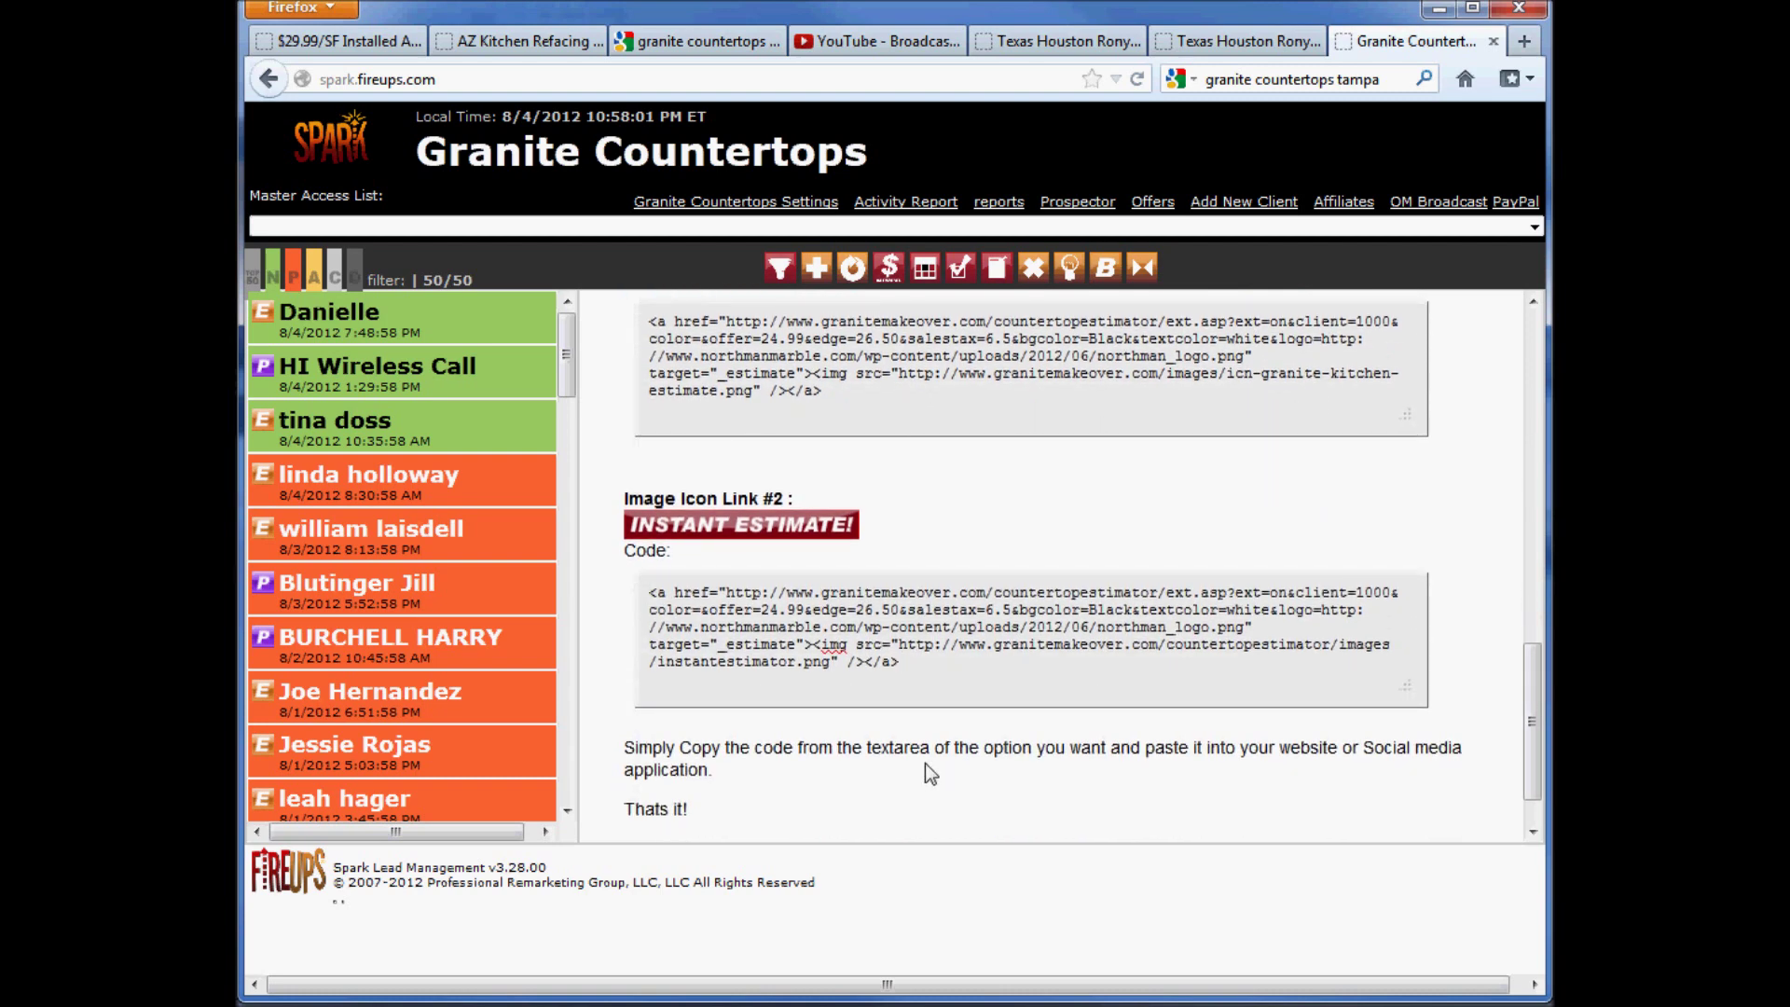
scroll(925, 762, up, 2)
click(901, 793)
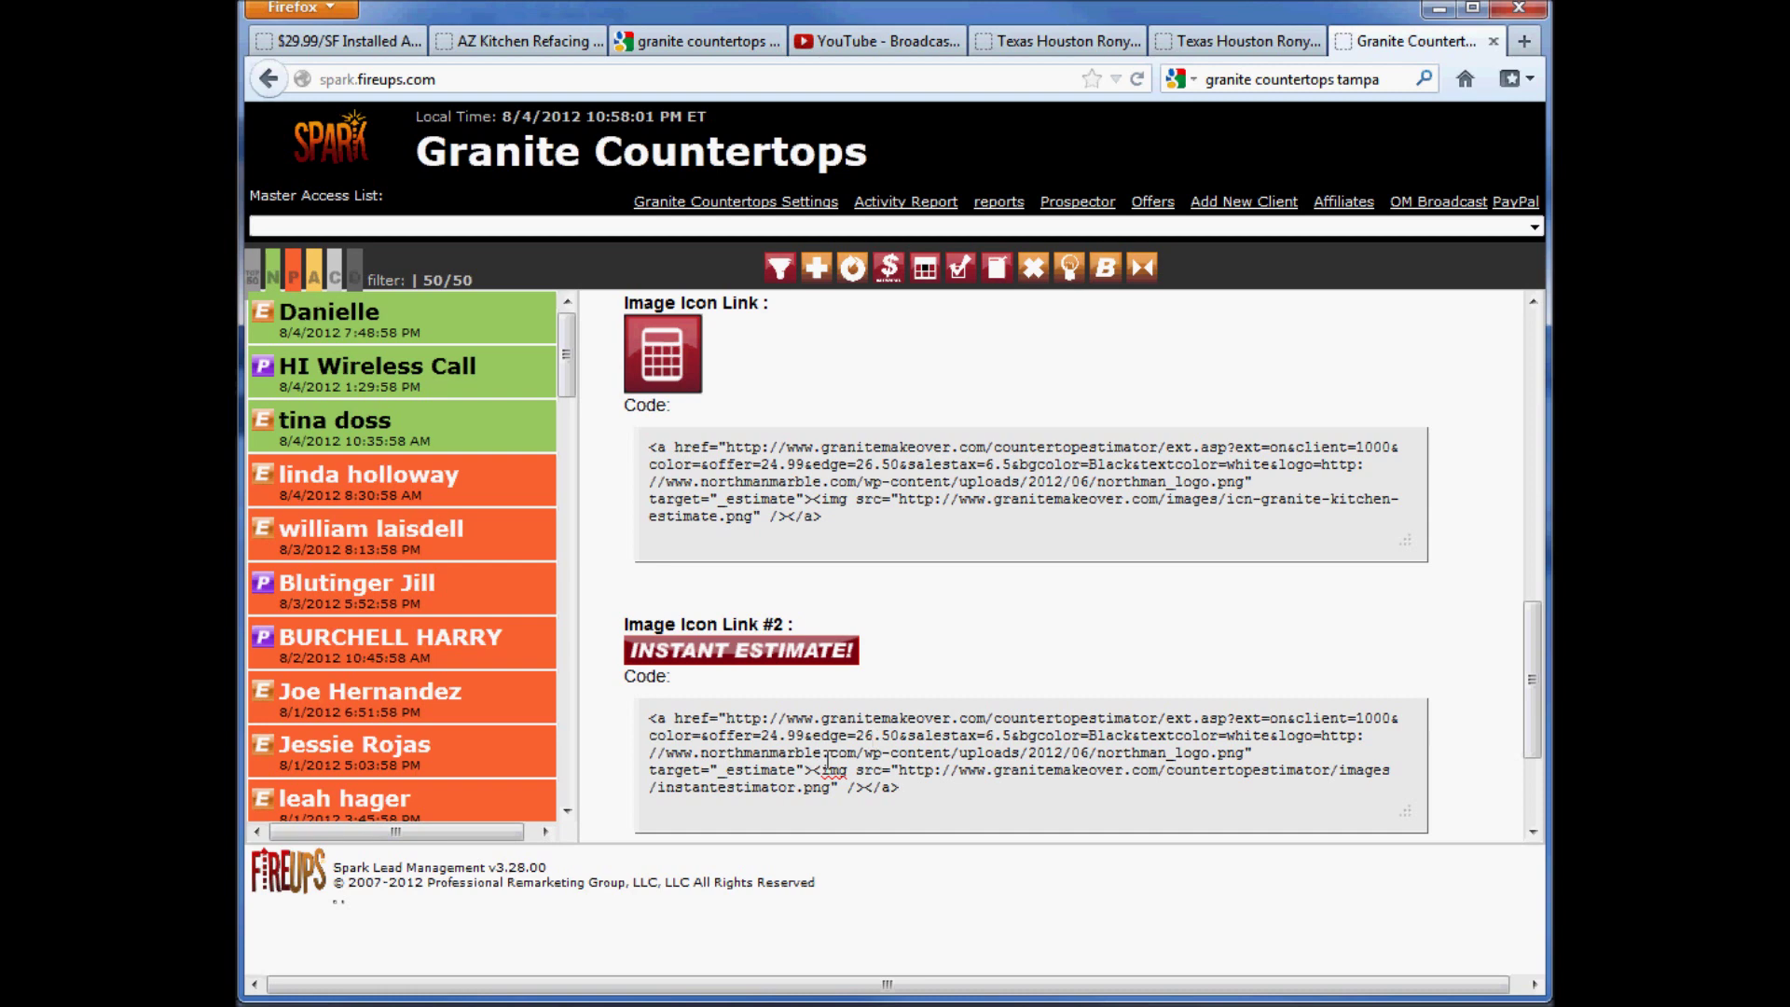
Step: Open the generated "Get An Instant Estimate" text link to test the customized estimator page
scroll(902, 676, up, 7)
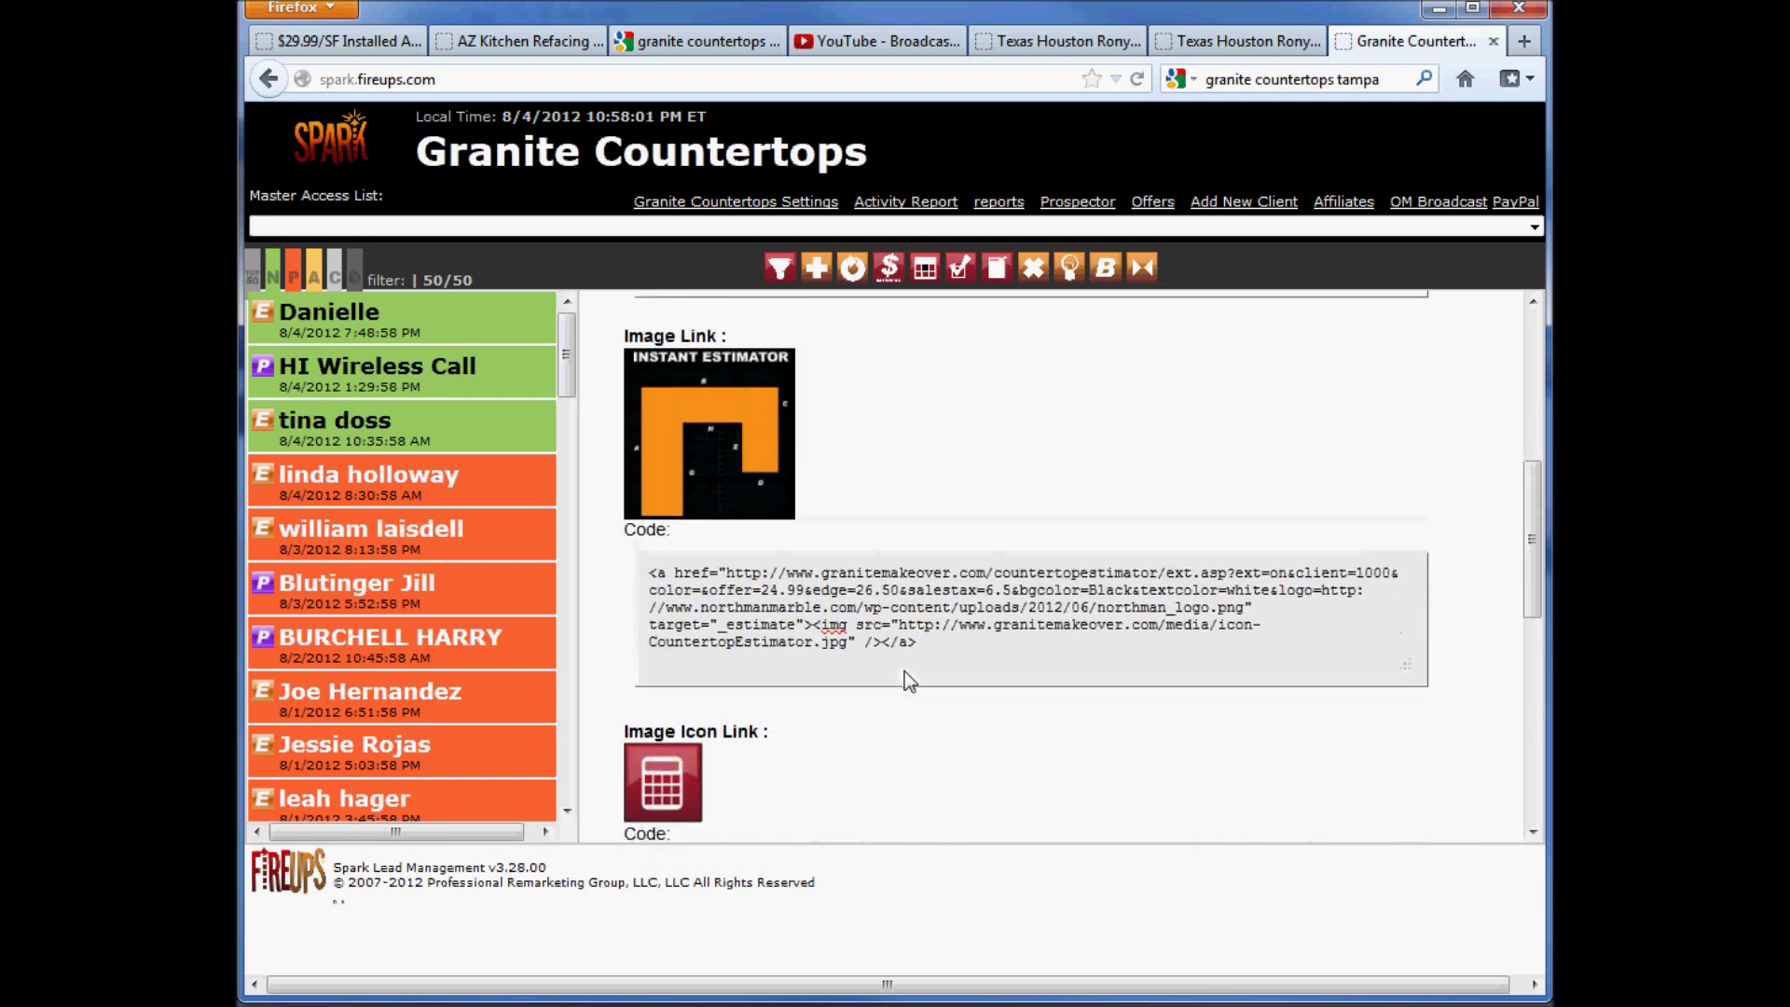
scroll(904, 672, up, 3)
scroll(919, 710, up, 5)
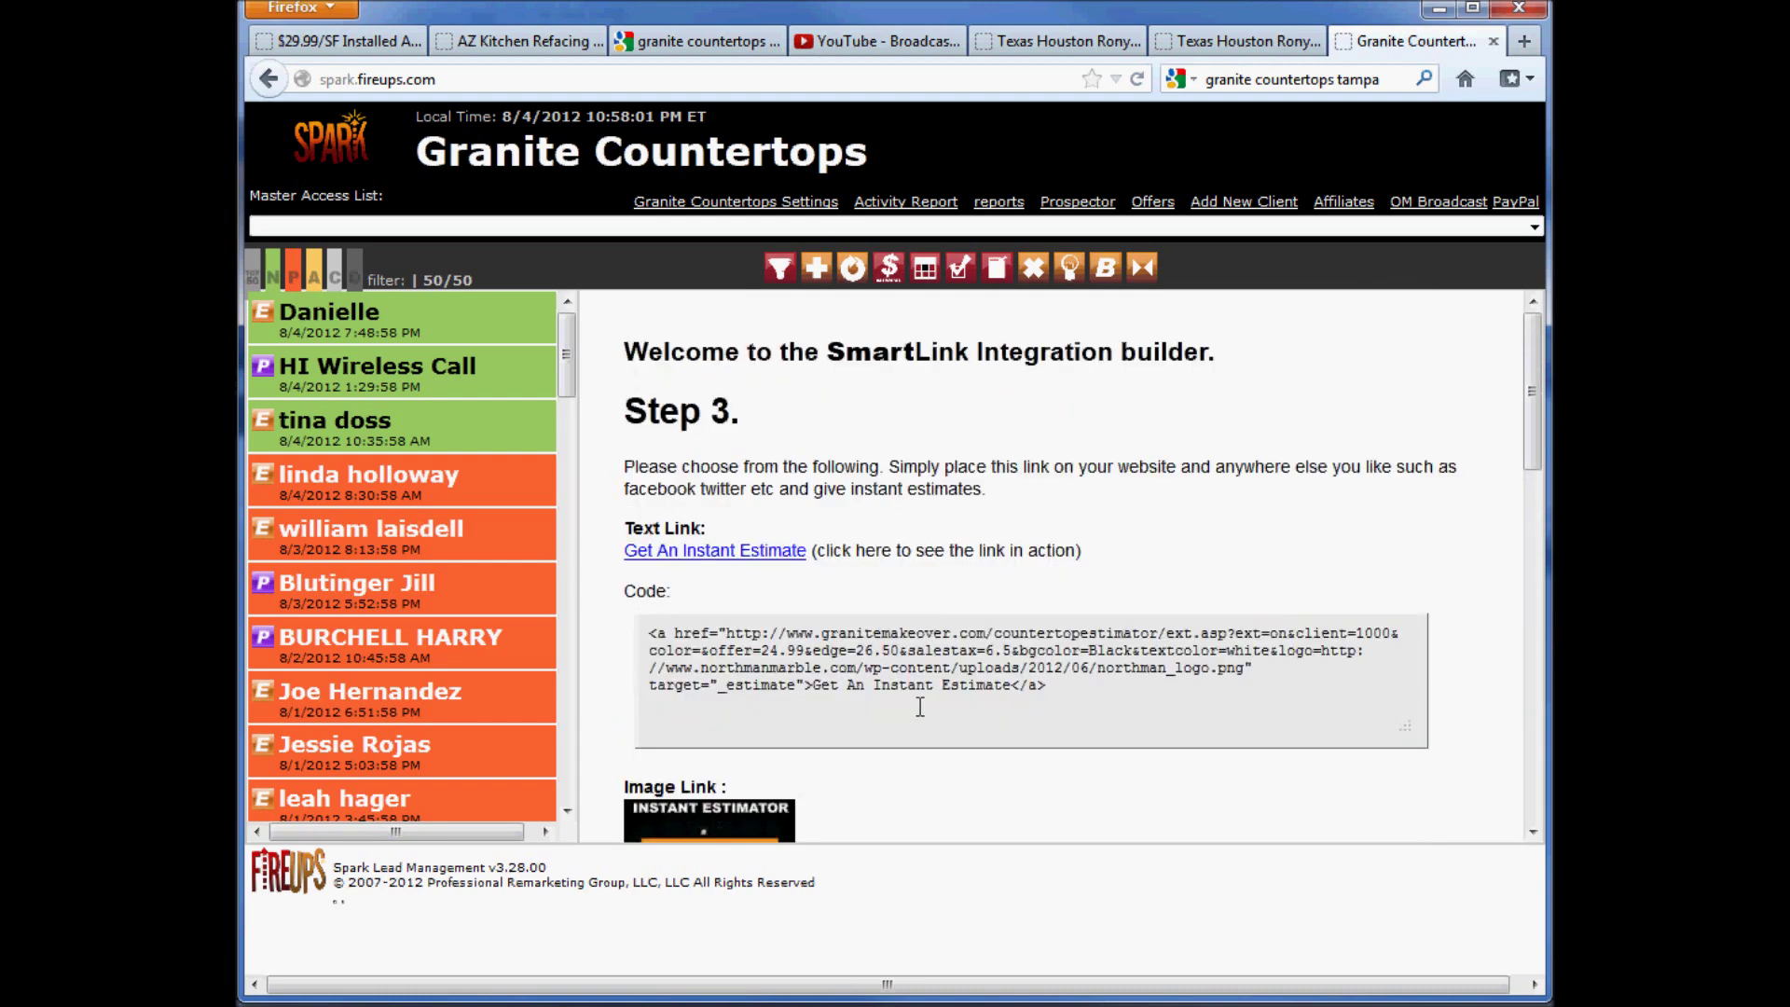
click(733, 551)
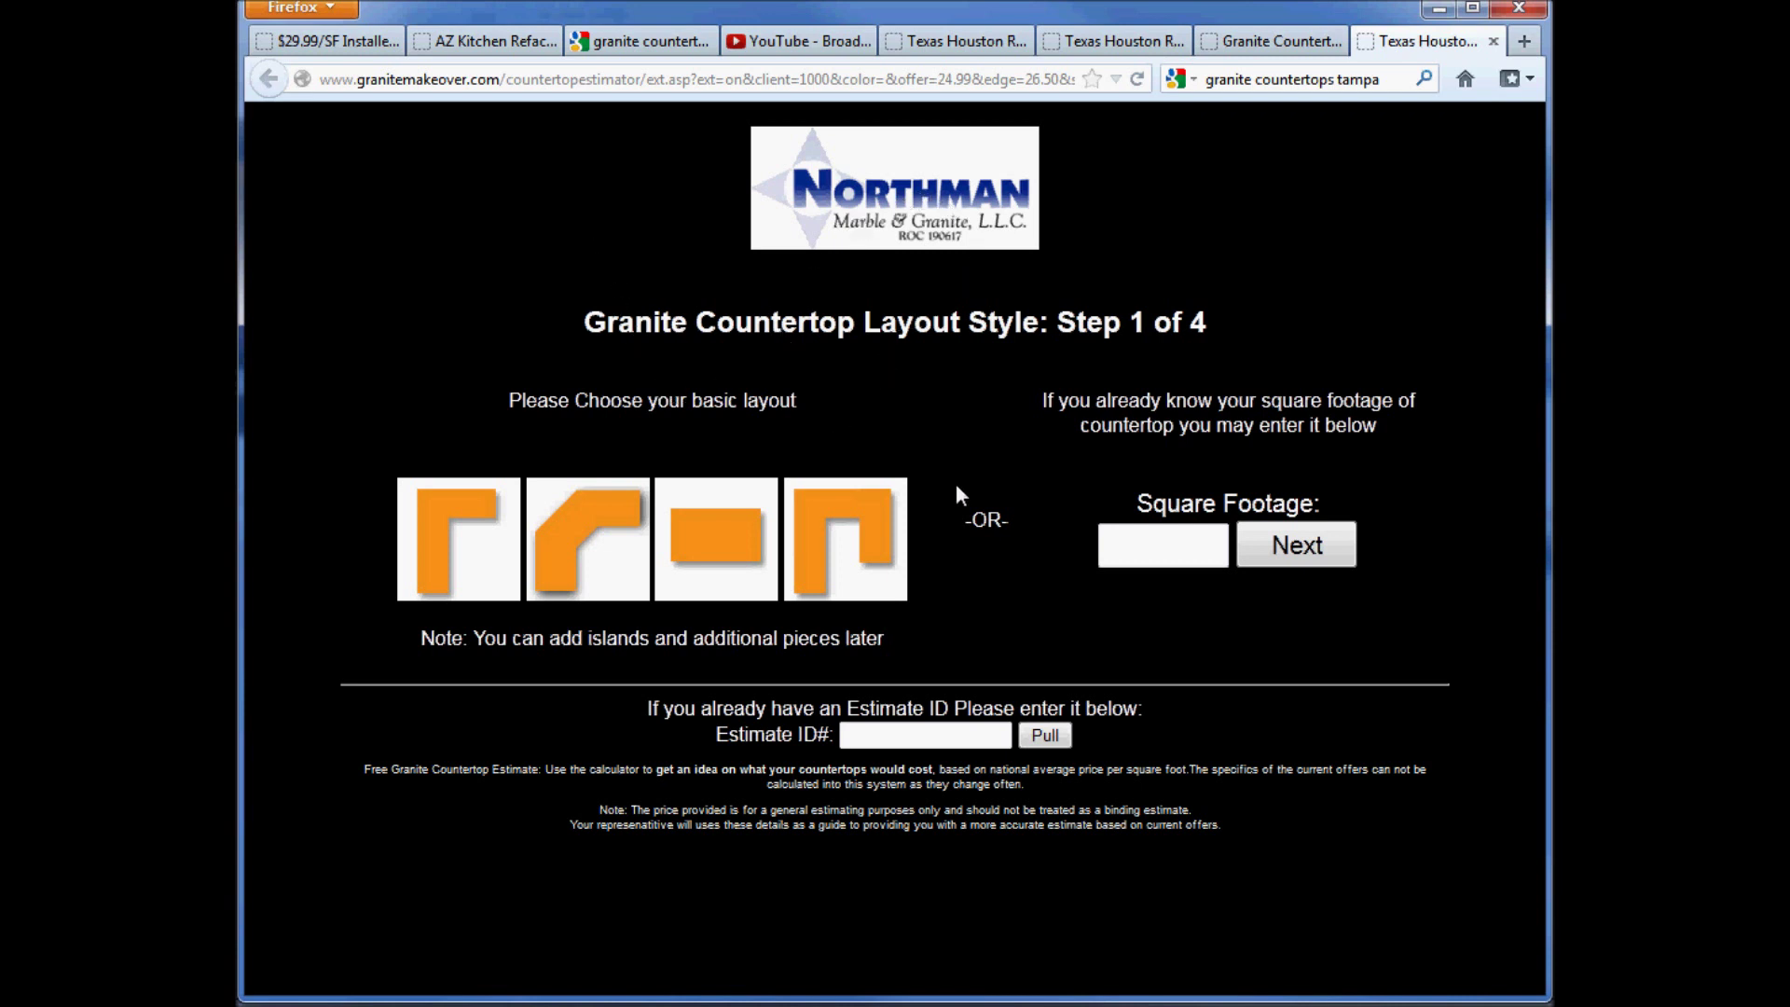
Step: Enter 35 as the countertop square footage and continue to the stone selection and options step
click(1154, 556)
text(35)
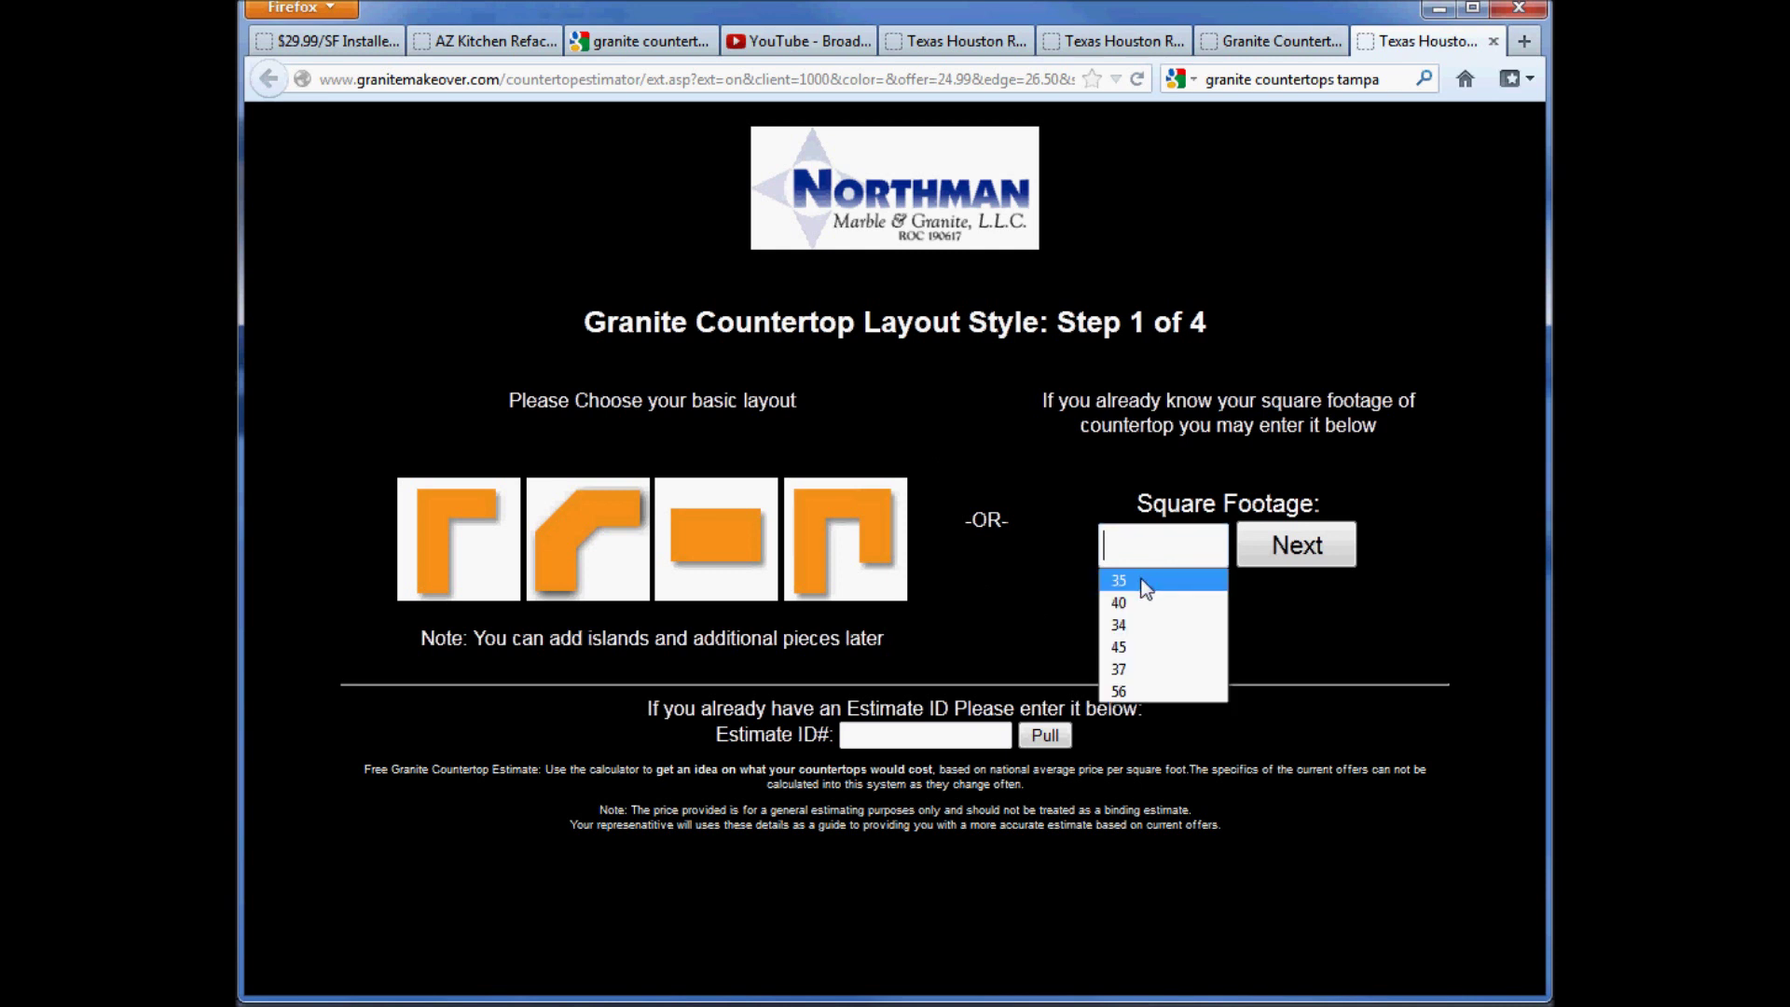
click(1267, 557)
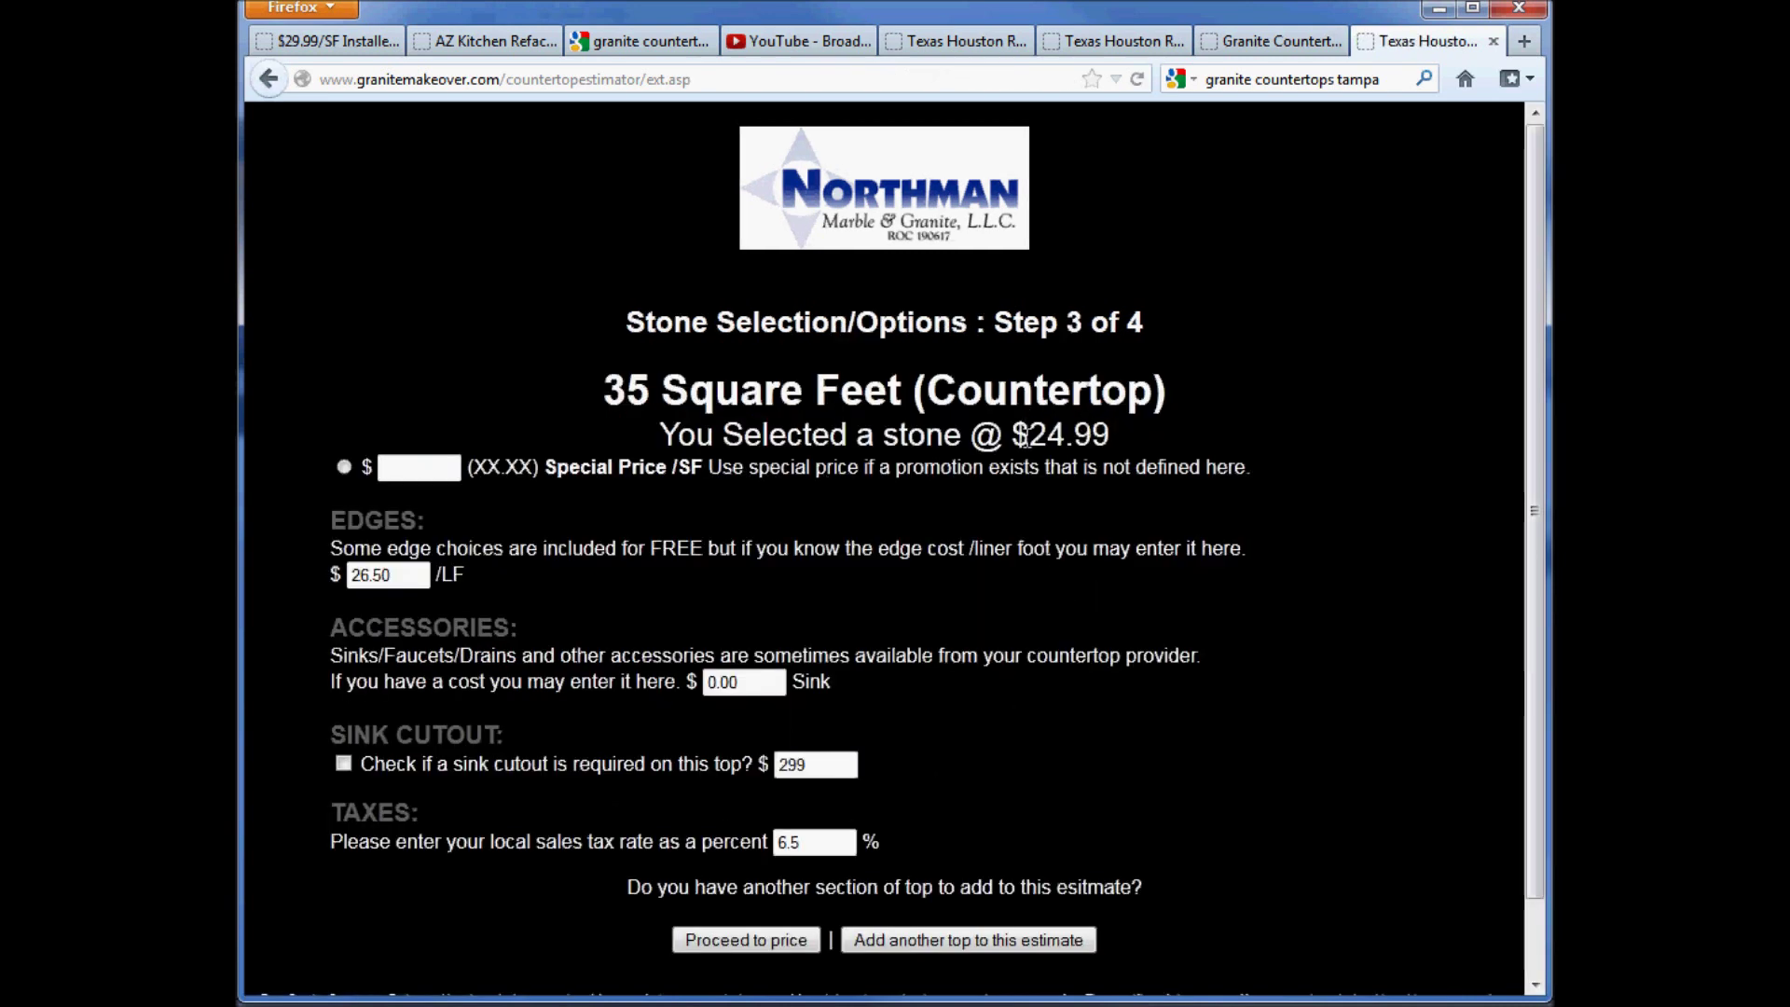
Step: Check the stone price, edge cost and sales tax carried over into the estimator's options page
drag(1027, 436, 1161, 450)
click(1016, 630)
scroll(988, 745, down, 2)
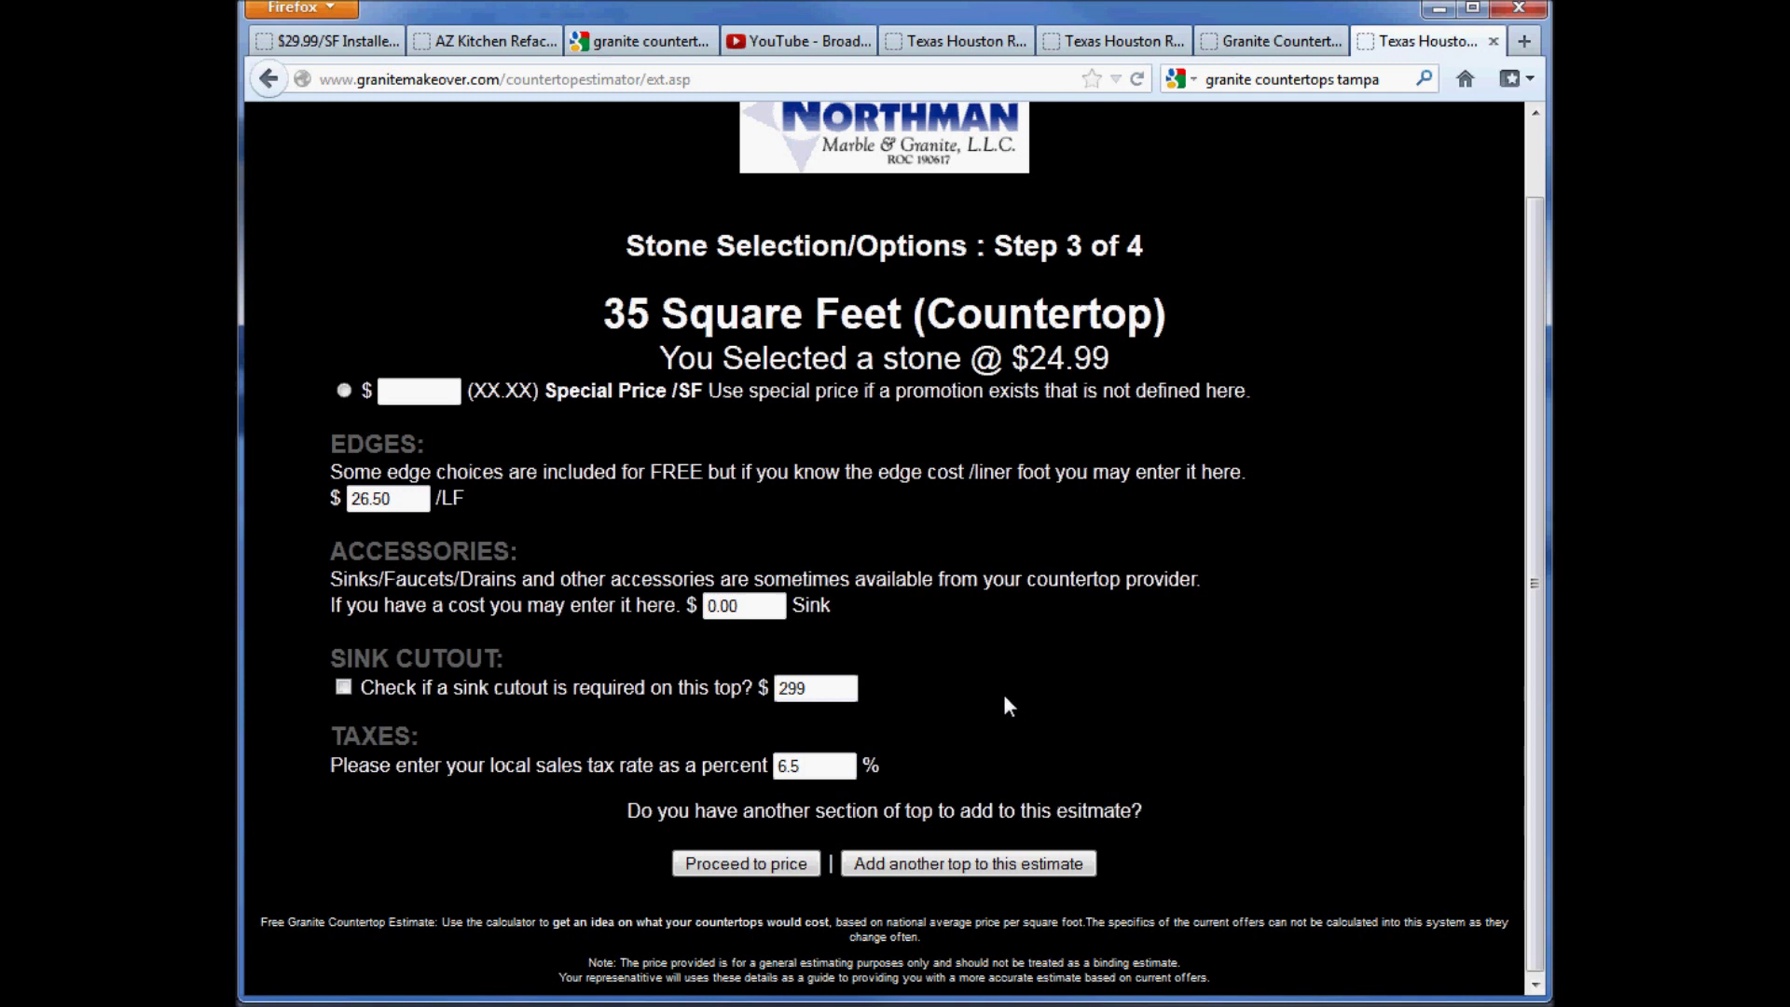
scroll(1004, 697, up, 2)
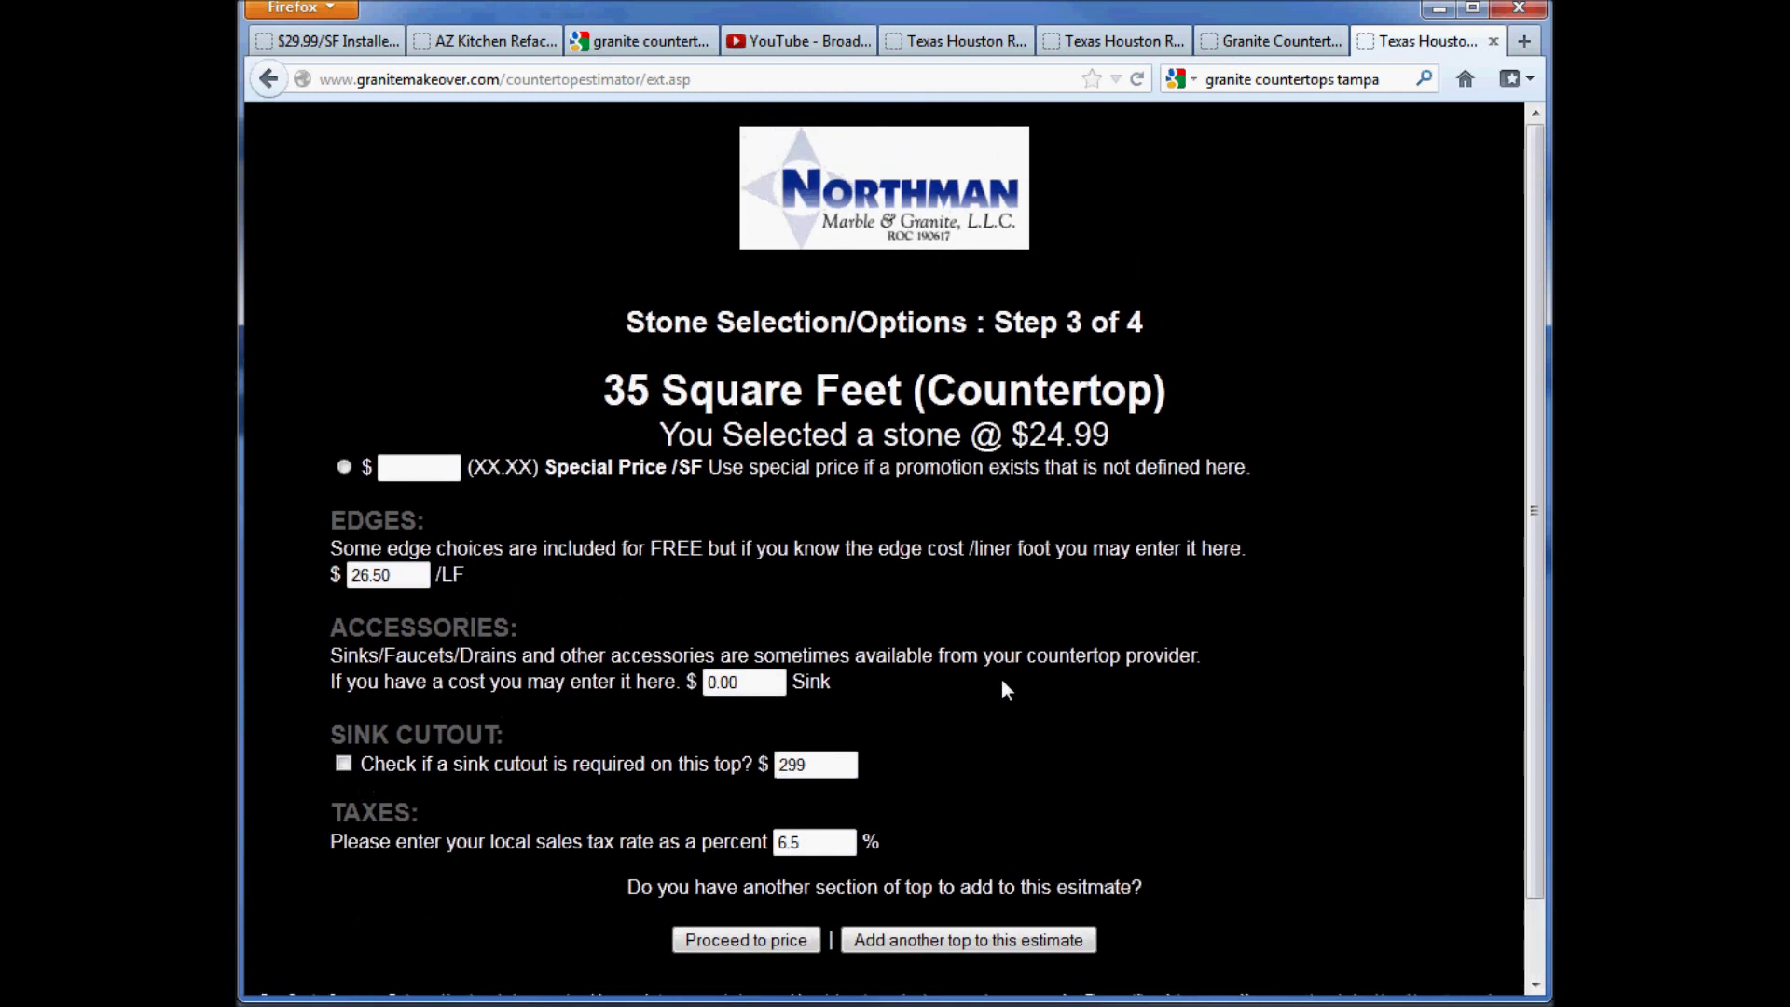